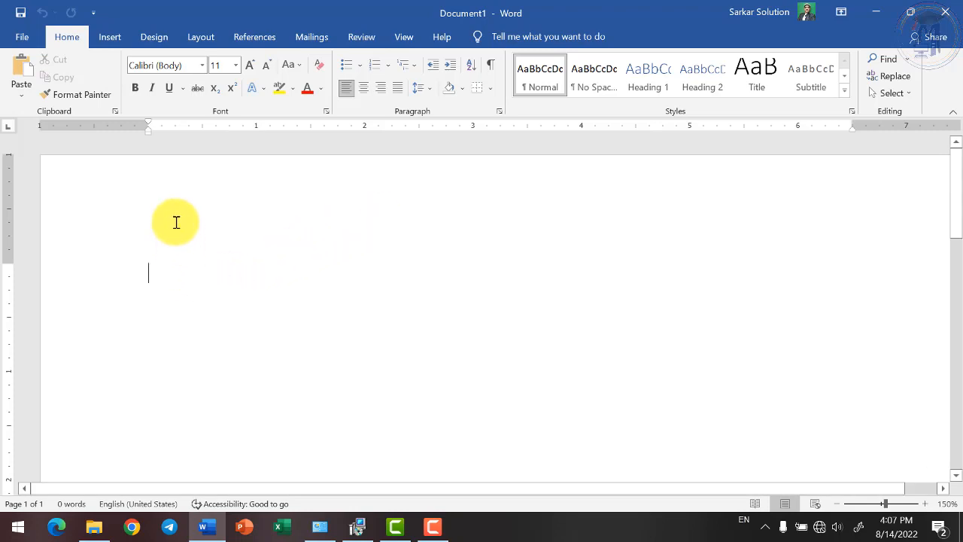
click(109, 36)
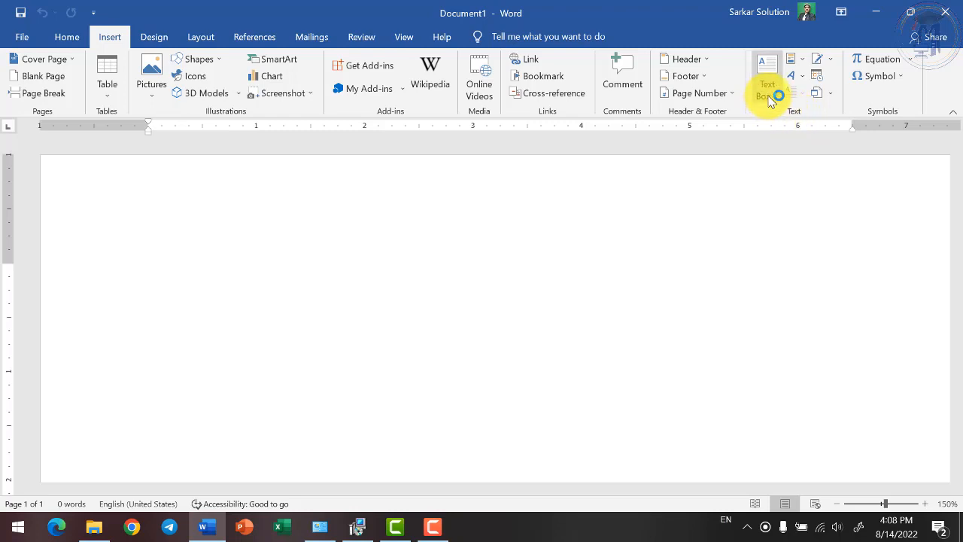
click(882, 113)
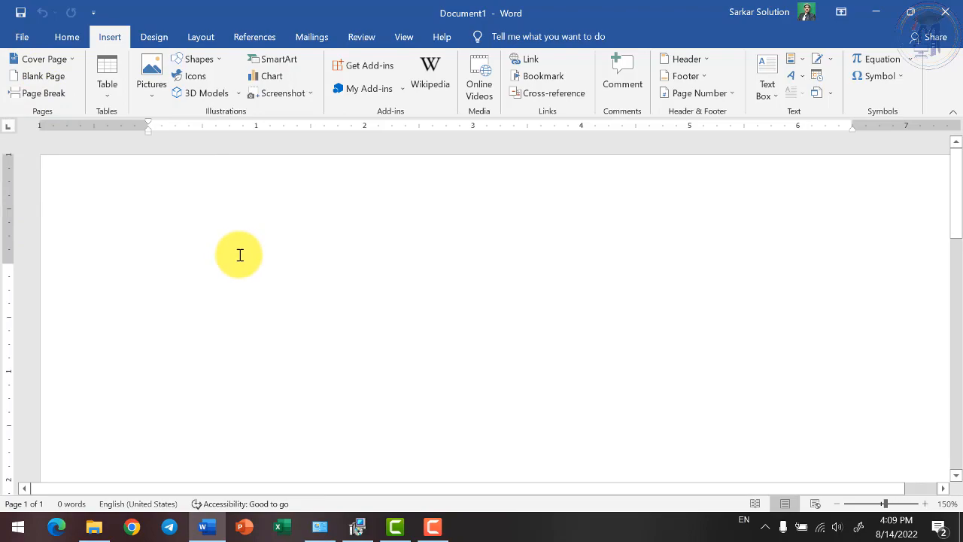
Step: Generate sample paragraphs with =rand() and paste five copies of all the text at the end of the document
text(=rand())
key(Return)
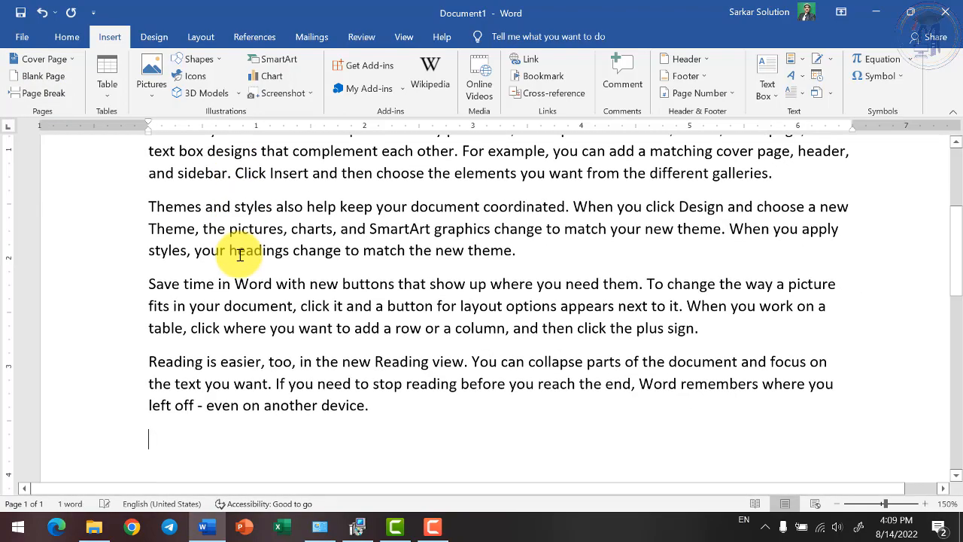
key(ctrl+a)
key(ctrl+c)
ctrl+scroll(443, 473, down, 4)
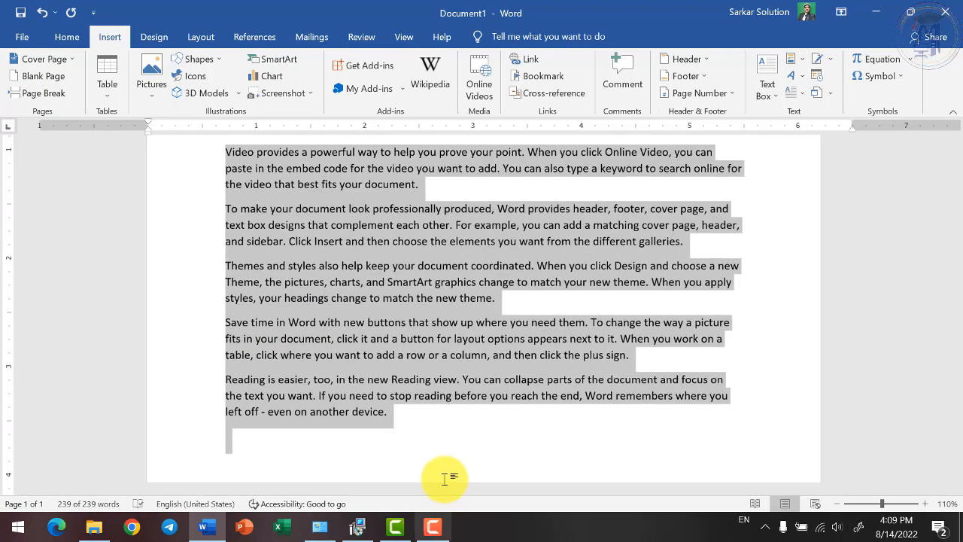
click(413, 429)
key(ctrl+v)
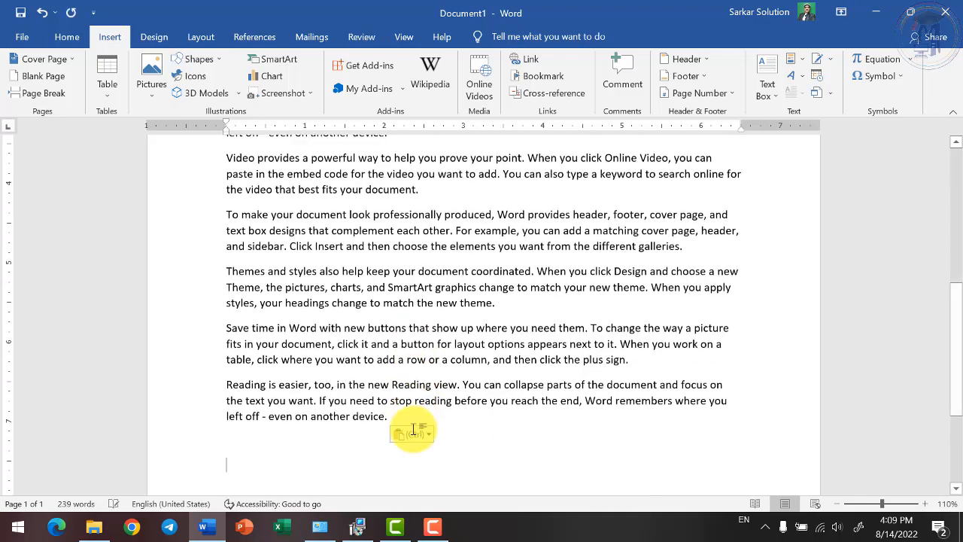
key(ctrl+v)
key(ctrl+v)
key(ctrl+v)
key(ctrl+v)
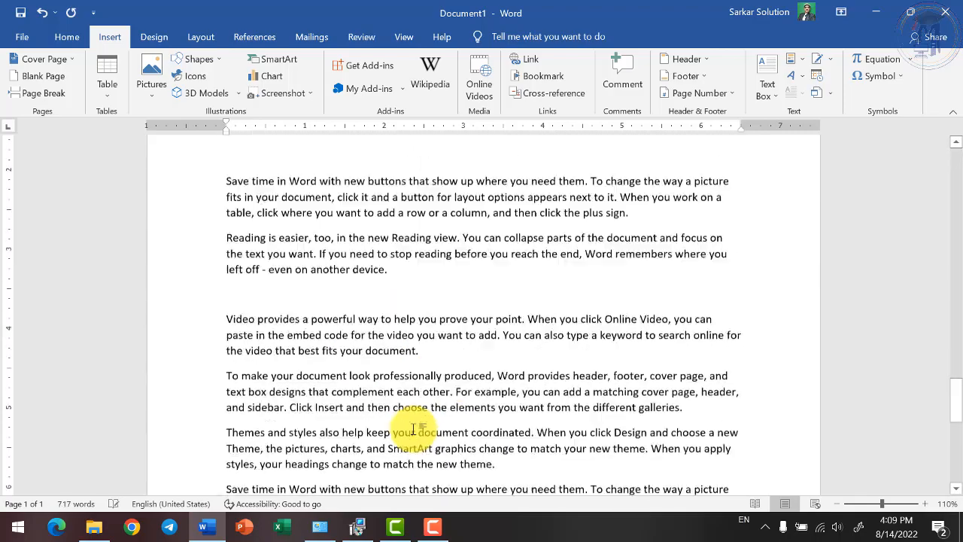
Step: Add the title line "SSW Education" above the first paragraph of the document
scroll(407, 425, up, 20)
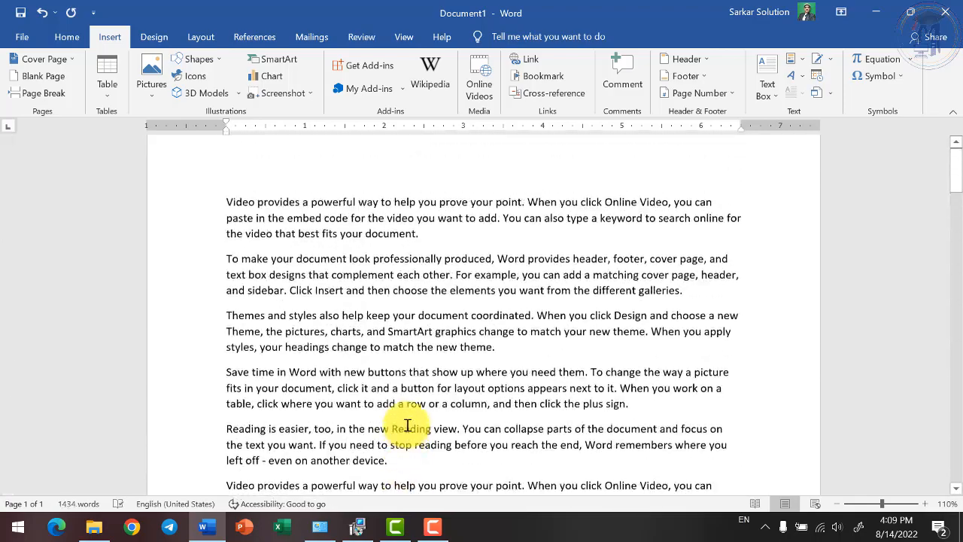
key(ctrl+Home)
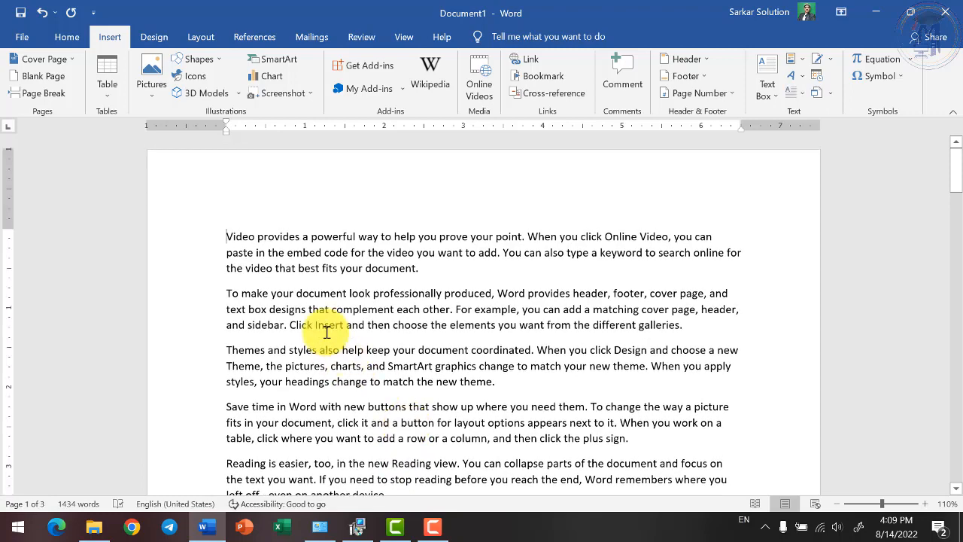
key(Return)
key(Up)
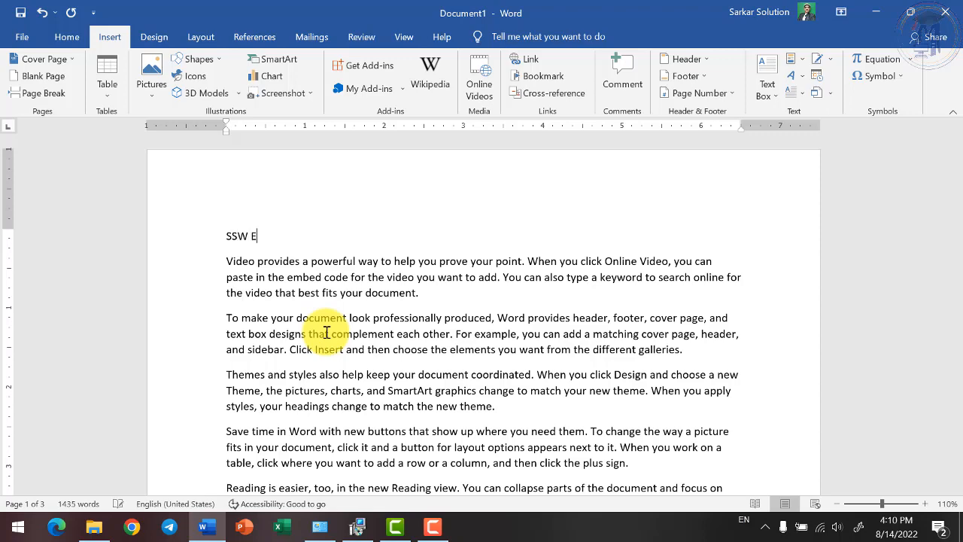
Step: Enlarge the "SSW Education" title to font size 72
key(shift+Home)
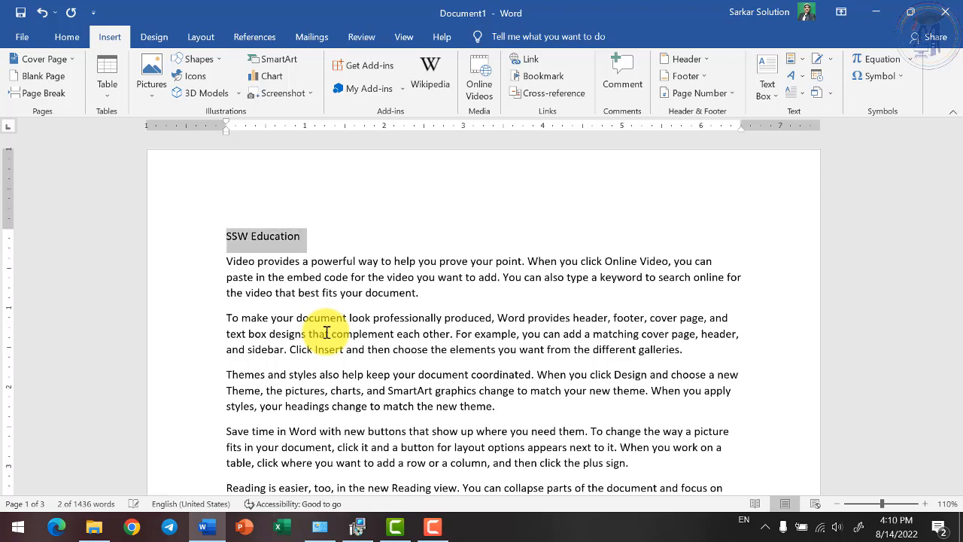
key(ctrl+shift+period)
key(ctrl+shift+period)
key(ctrl+shift+period)
key(ctrl+shift+period)
key(ctrl+shift+period)
key(ctrl+shift+period)
key(ctrl+shift+period)
key(ctrl+shift+period)
key(ctrl+shift+period)
key(ctrl+shift+period)
key(ctrl+shift+period)
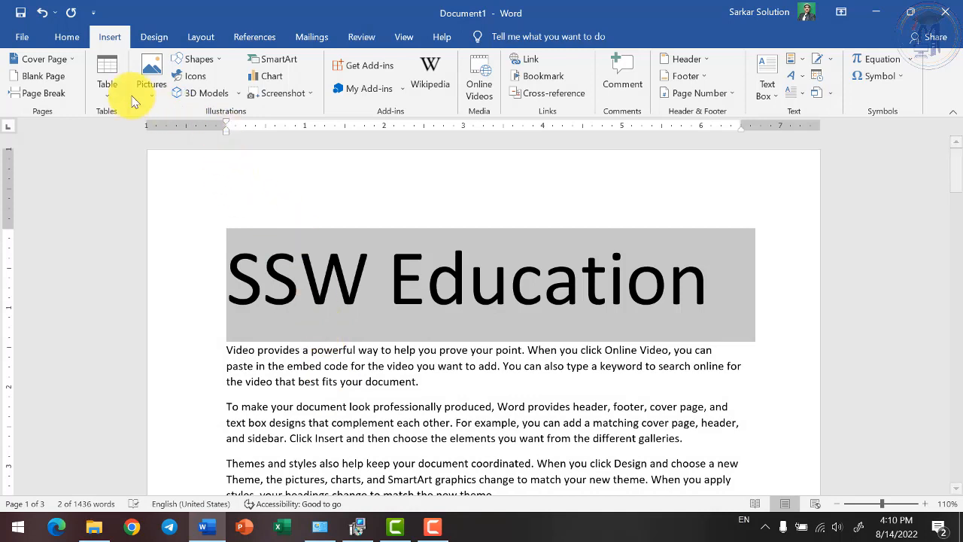
Step: Center the "SSW Education" title and format it in red, bold and underlined
click(67, 37)
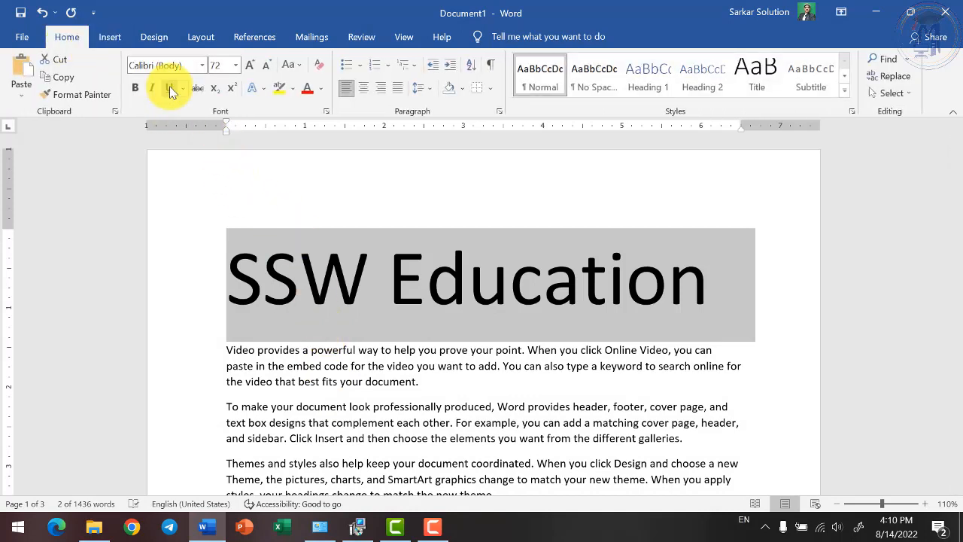
click(362, 88)
click(305, 90)
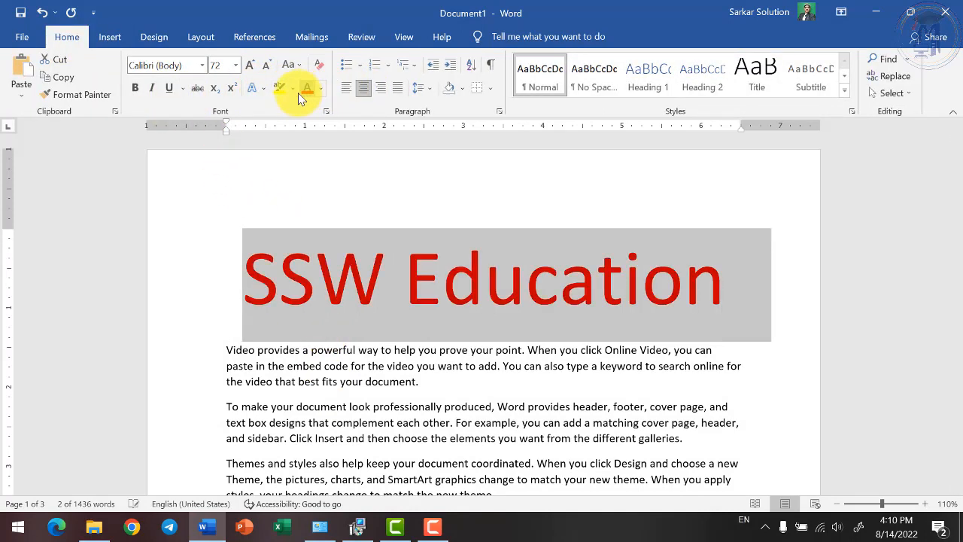
click(135, 88)
click(169, 88)
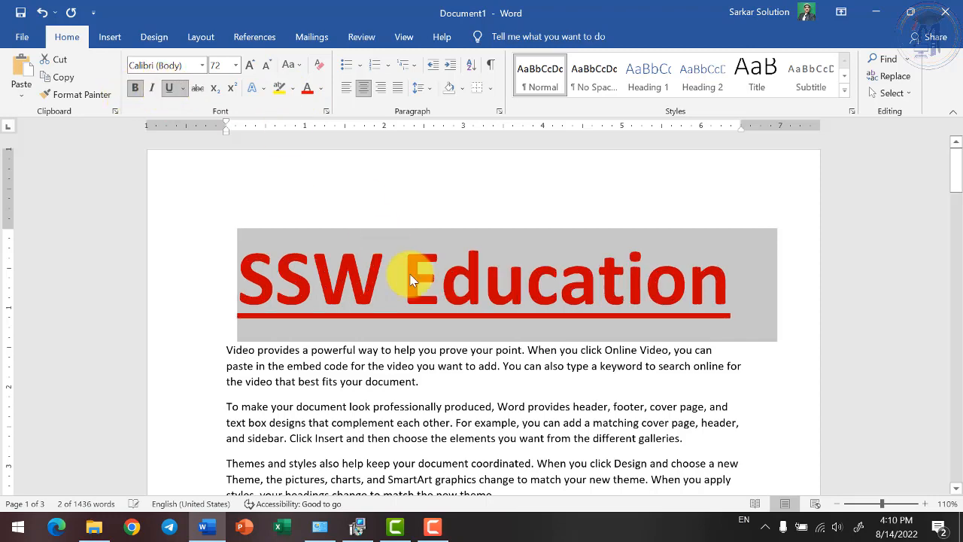
click(427, 277)
ctrl+scroll(360, 333, down, 3)
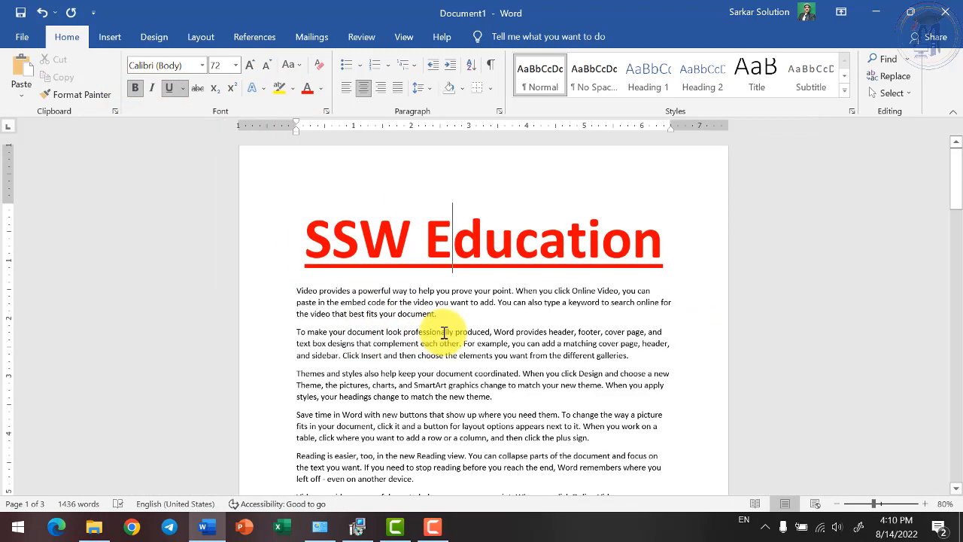
click(300, 302)
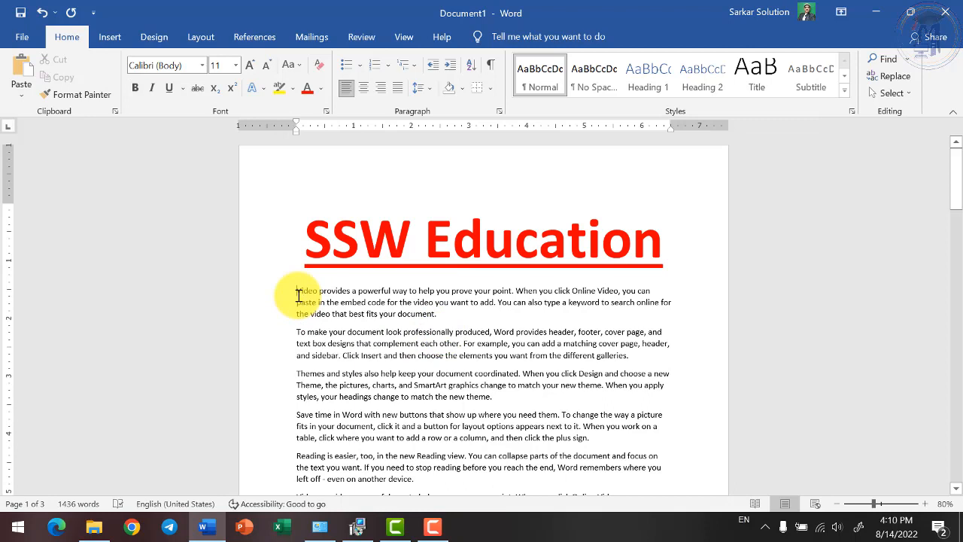
key(Return)
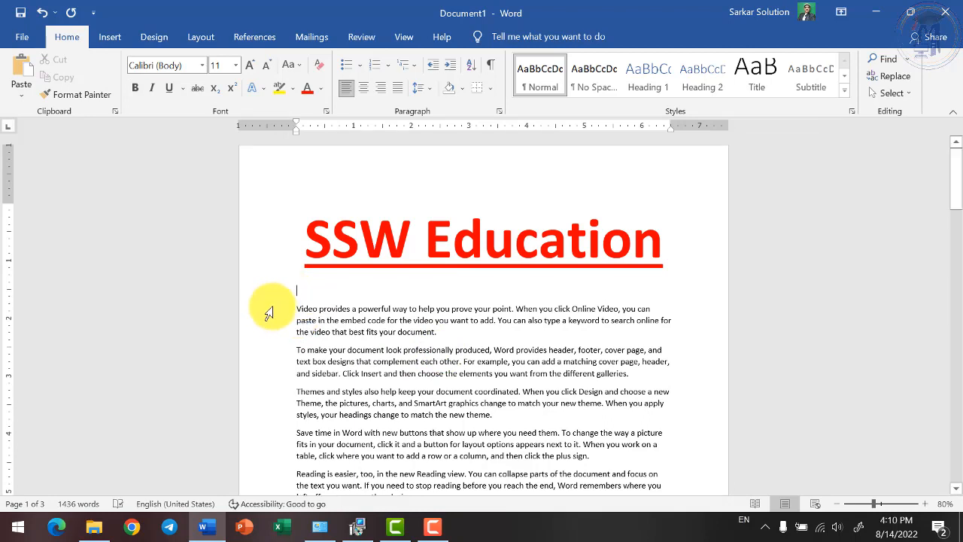
scroll(400, 312, down, 3)
scroll(408, 254, up, 3)
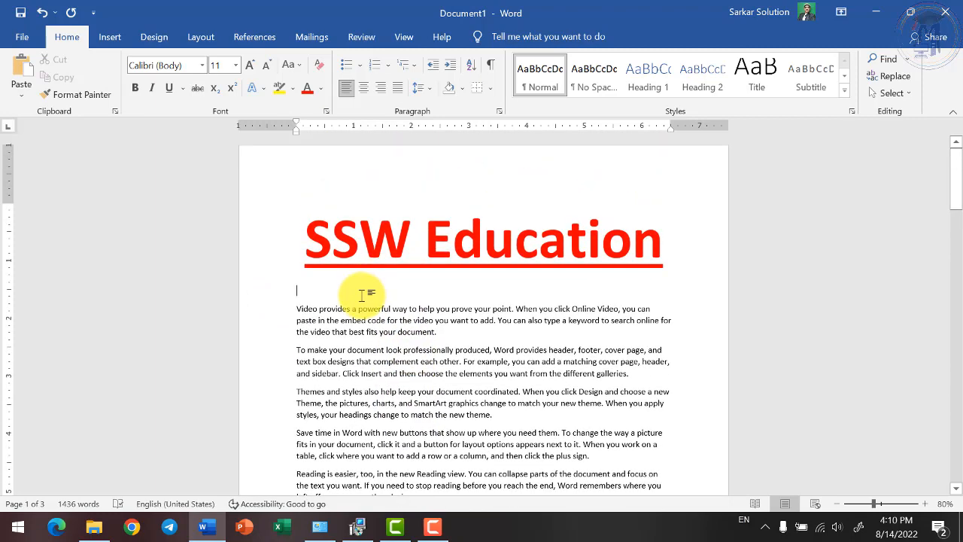
key(Delete)
Step: Insert the built-in Motion cover page into the document
click(110, 39)
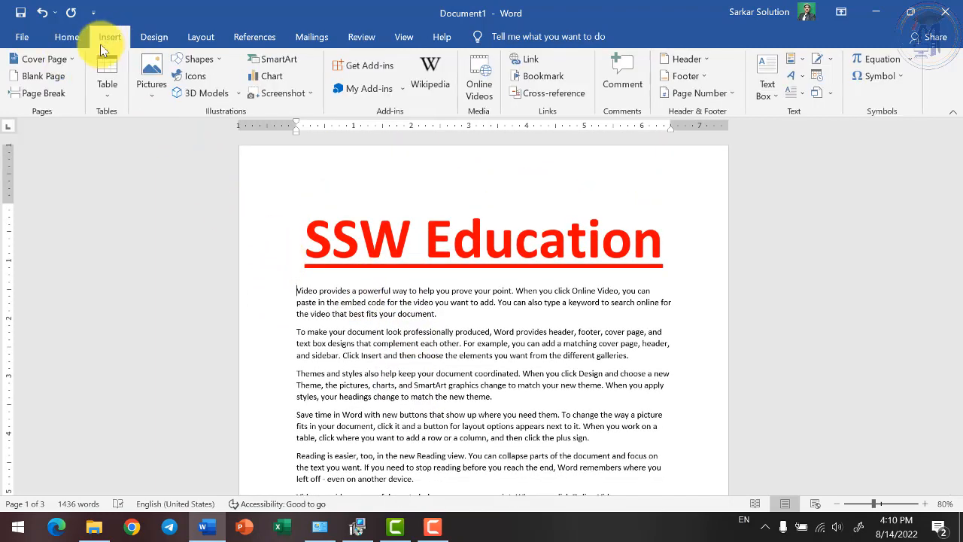
click(72, 58)
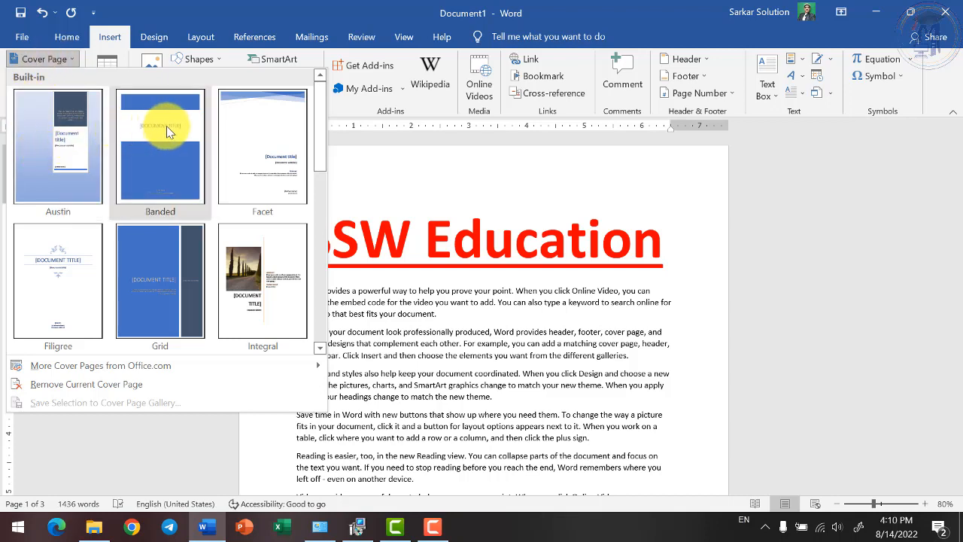
click(73, 55)
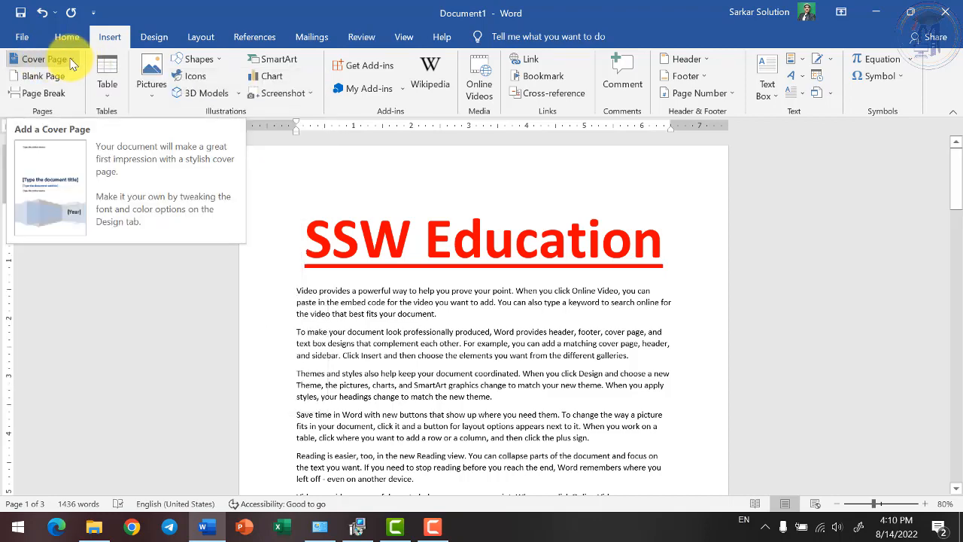
click(73, 61)
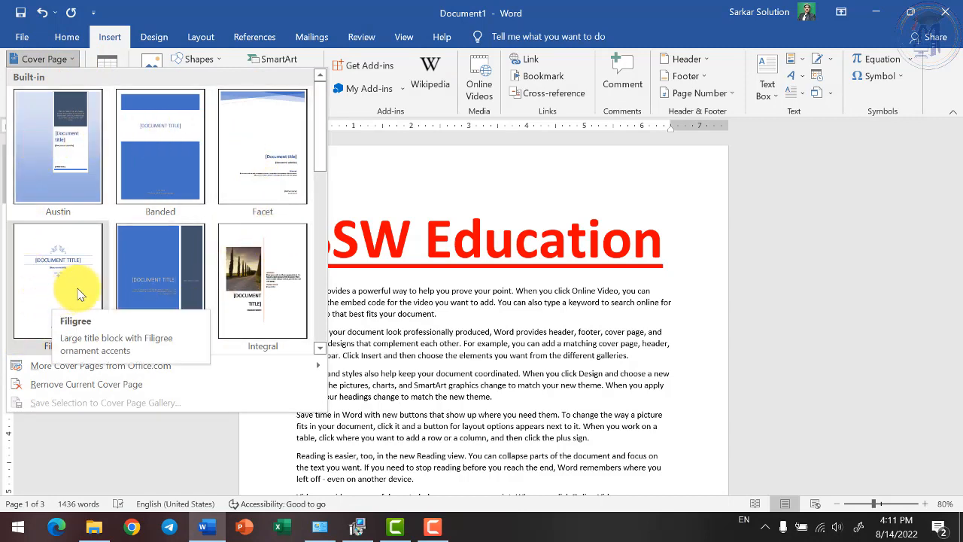
drag(318, 148, 318, 192)
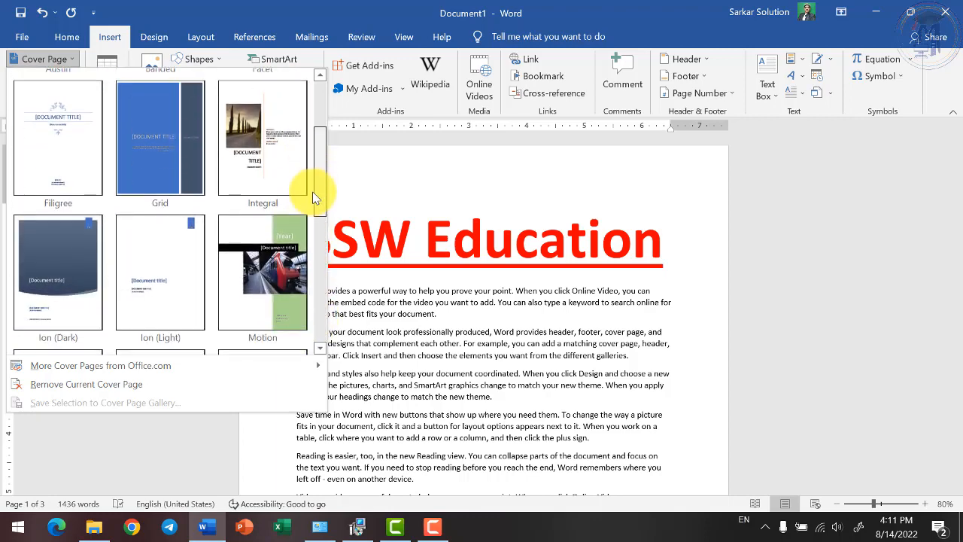
click(290, 263)
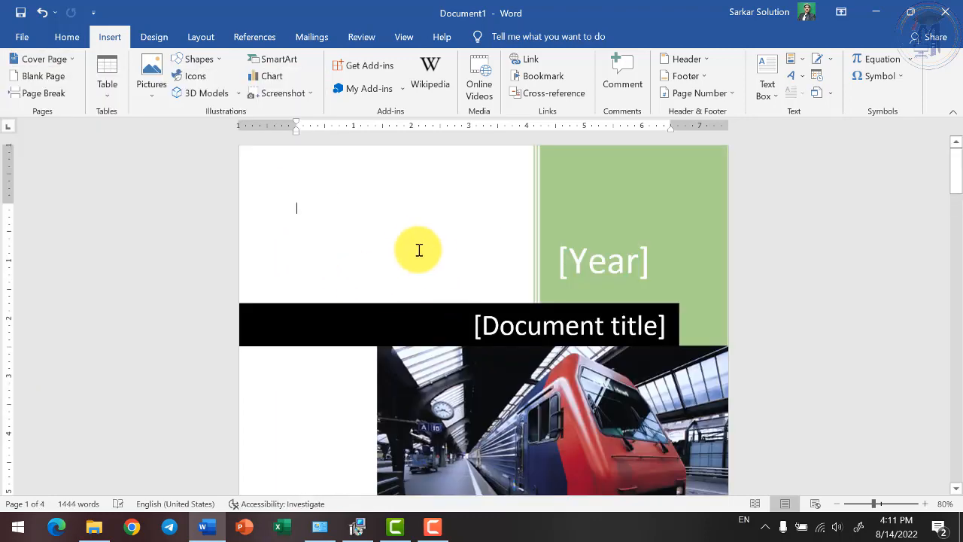
Step: Set the cover page's Year field to 2022 by picking the date August 14, 2022
scroll(553, 248, down, 6)
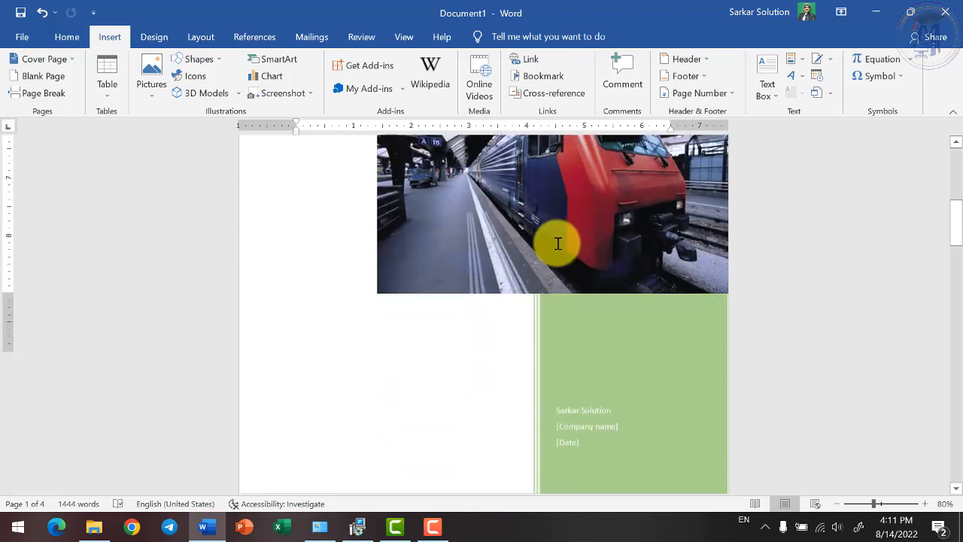
scroll(559, 241, up, 1)
scroll(559, 240, down, 5)
scroll(489, 208, up, 2)
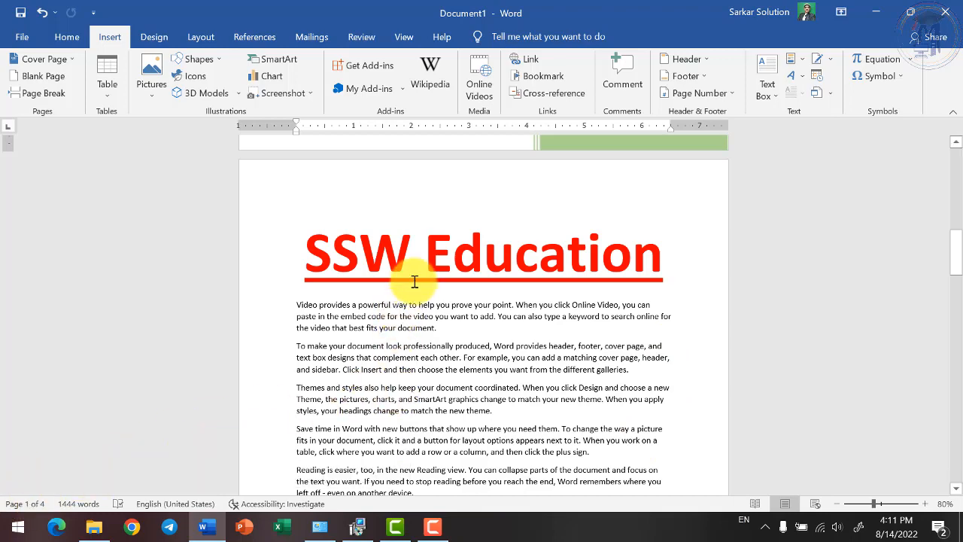
click(413, 258)
scroll(380, 263, up, 8)
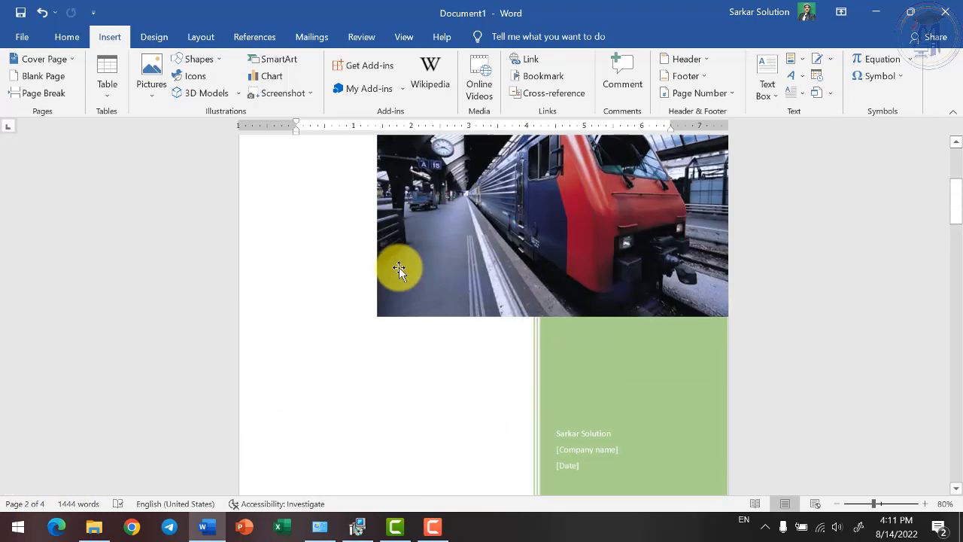
click(604, 261)
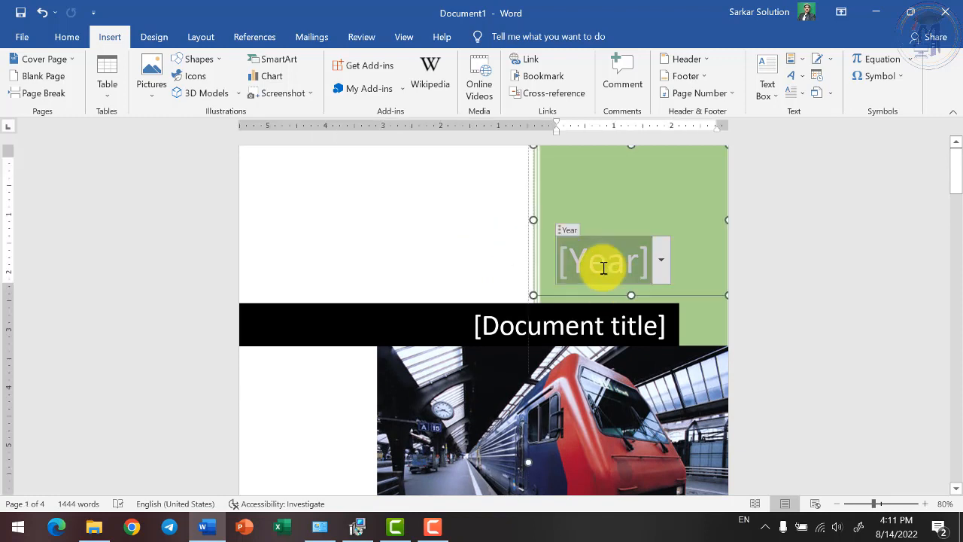
click(662, 267)
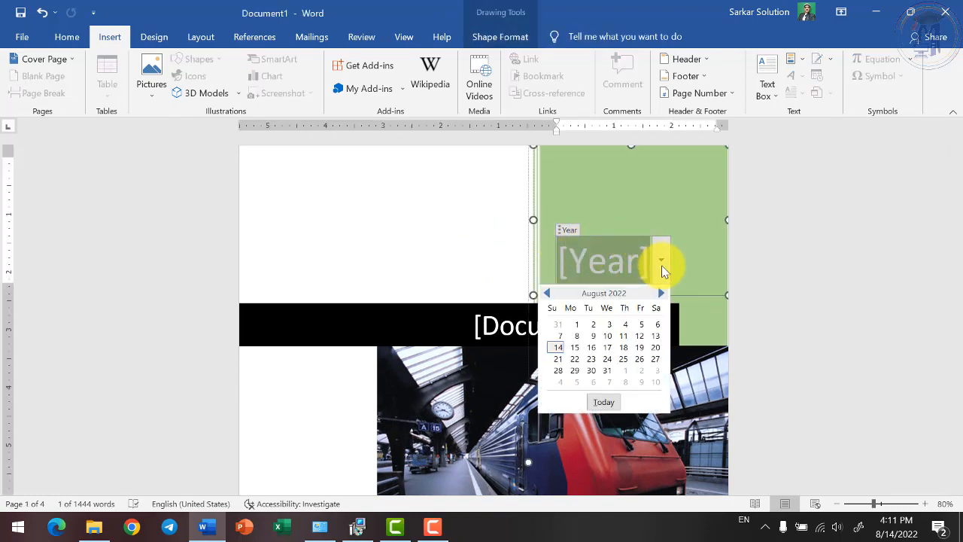
click(556, 347)
click(623, 267)
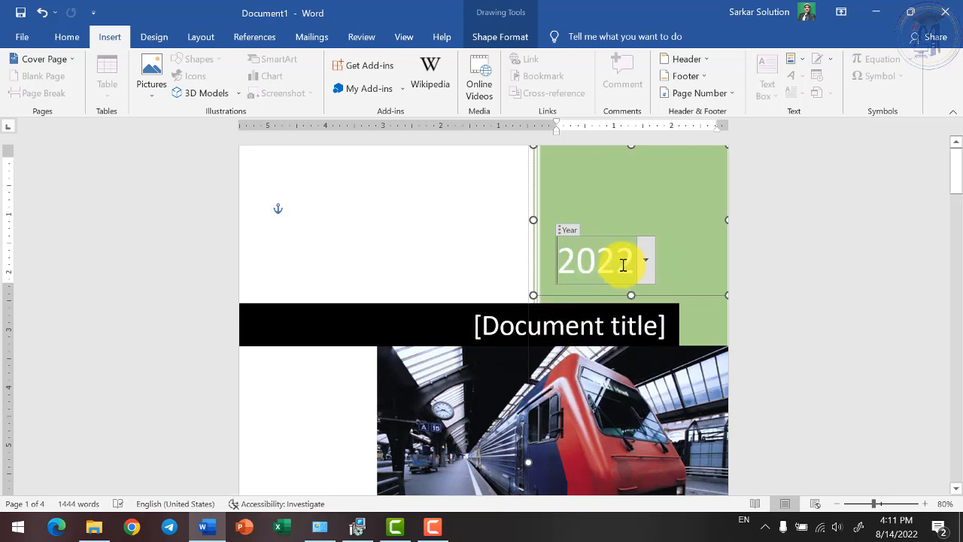
Step: Replace the document title placeholder on the cover page with "Practice Doc"
scroll(623, 265, down, 3)
click(608, 220)
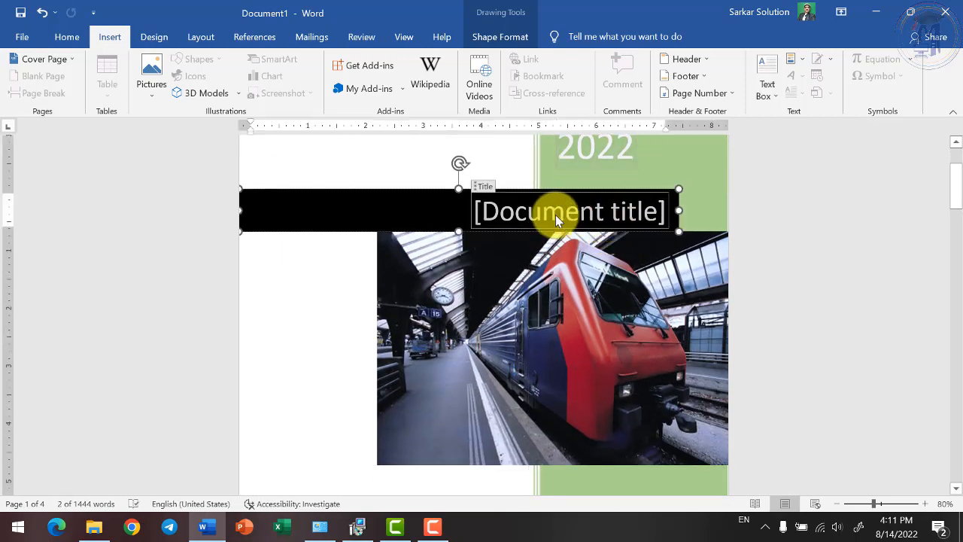
text(My)
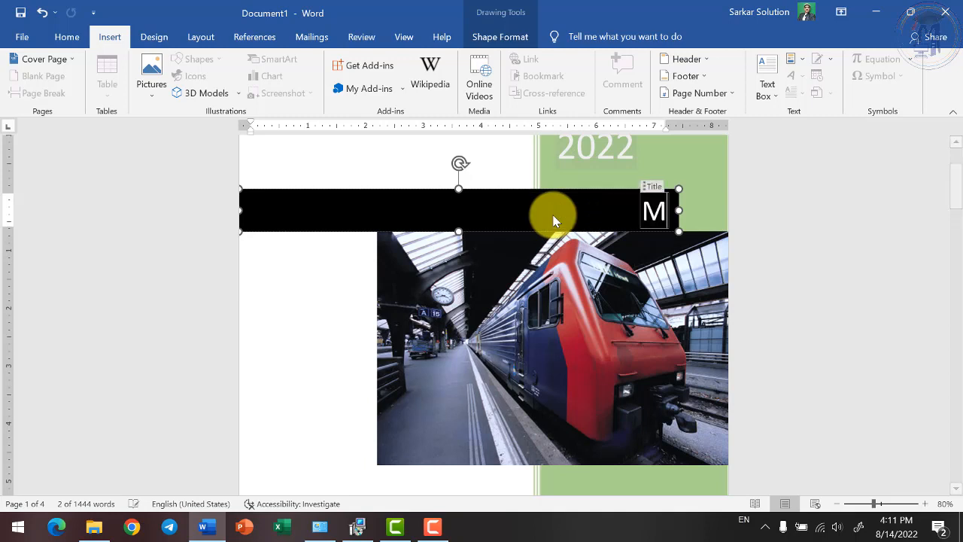
key(BackSpace)
key(BackSpace)
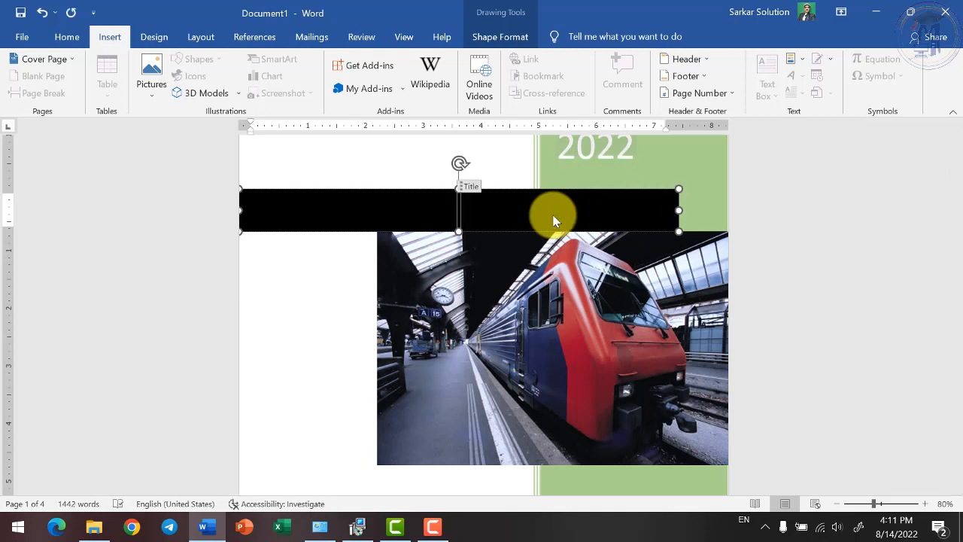
text(Prac)
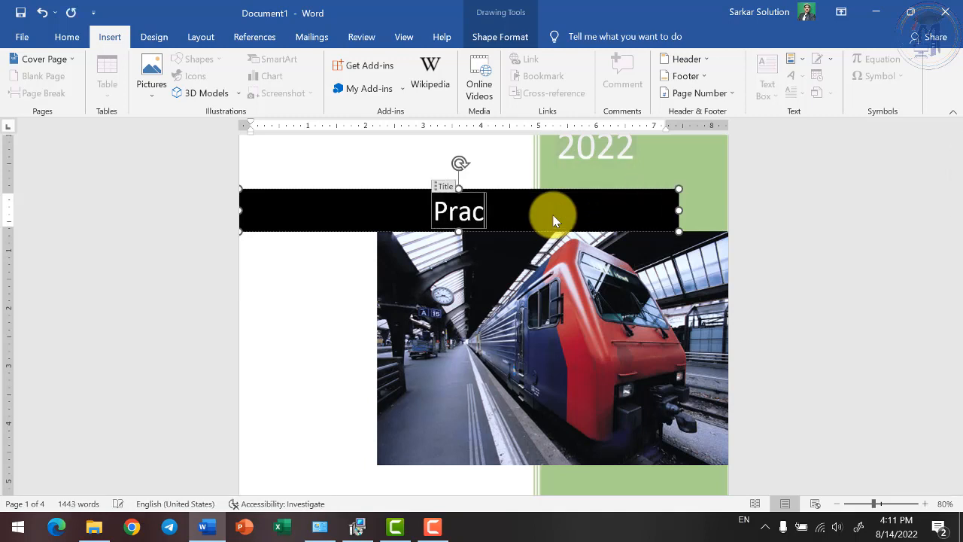
text(Pract)
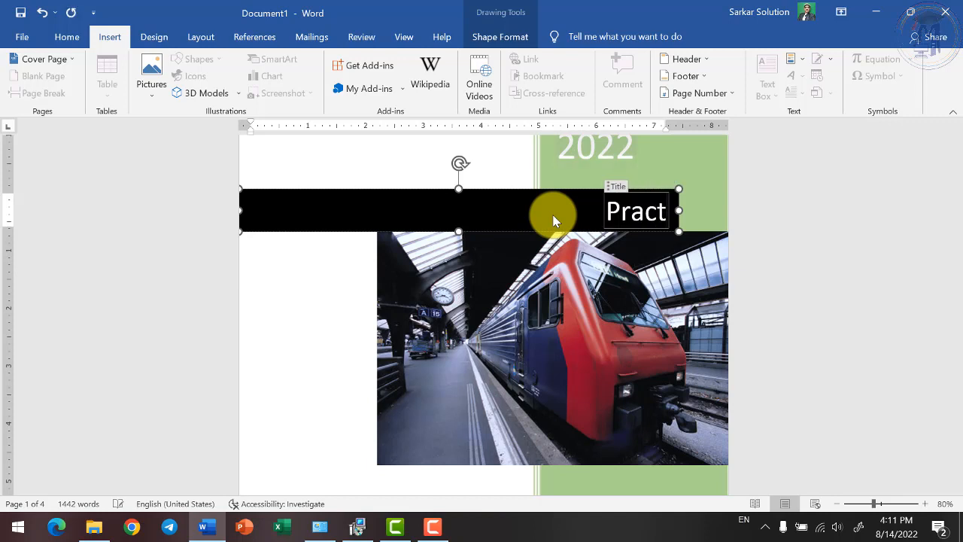
text(ice Docu)
key(BackSpace)
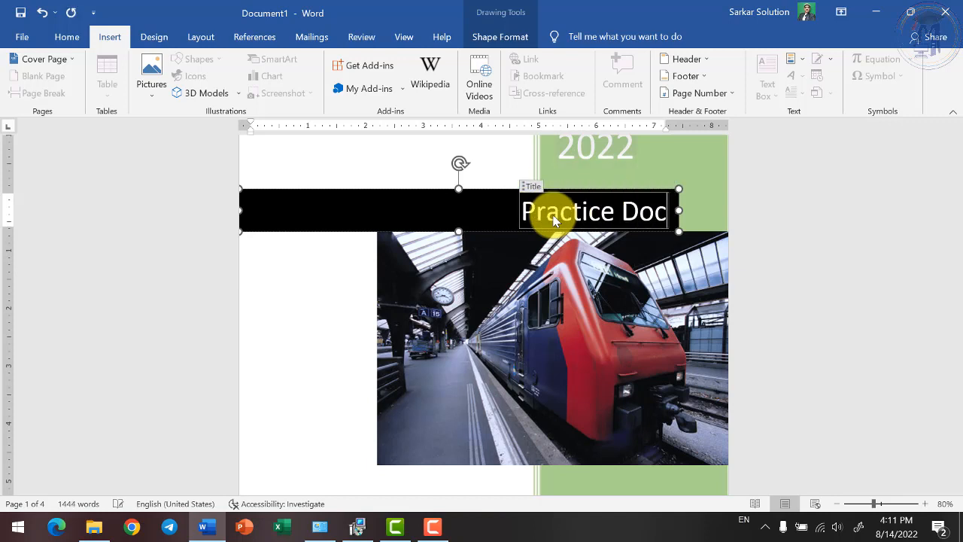
Step: Replace the cover page's train picture with the spectacular HD waterfall image from the Photoshop Image folder in Downloads
click(570, 334)
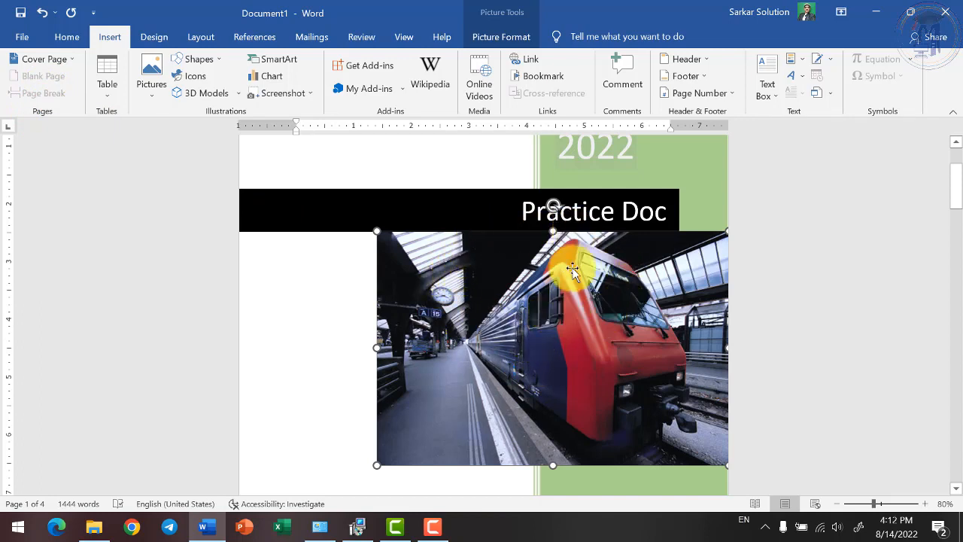
scroll(572, 294, up, 1)
scroll(526, 278, down, 1)
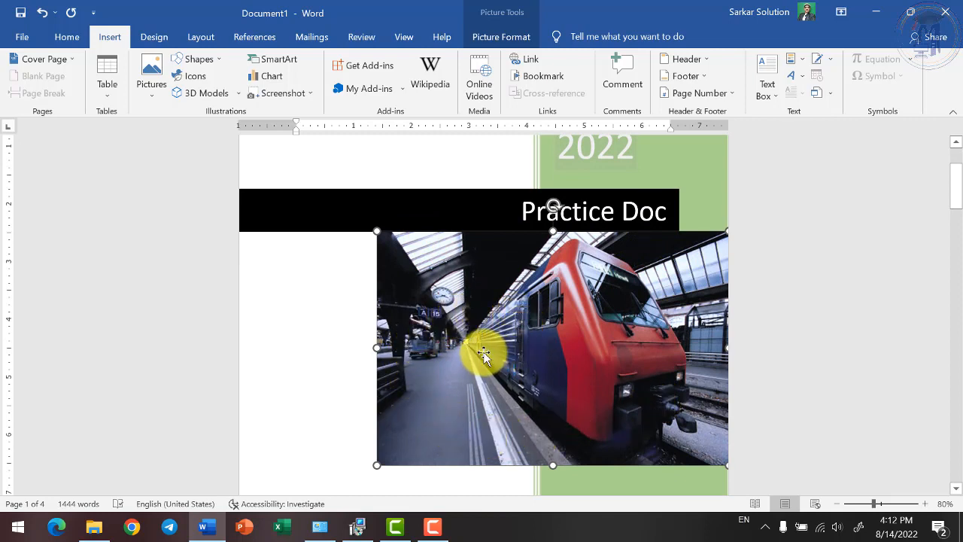
right_click(461, 298)
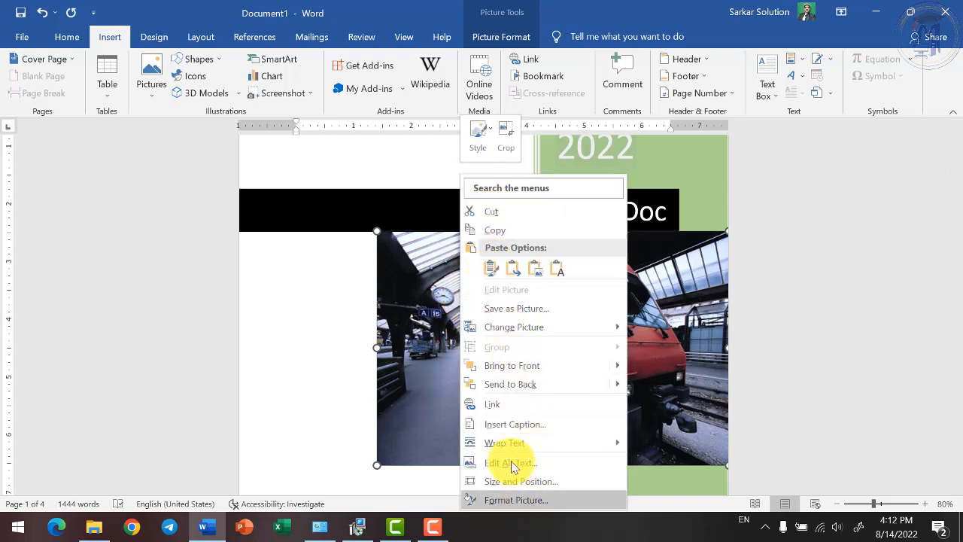
mouse_move(486, 334)
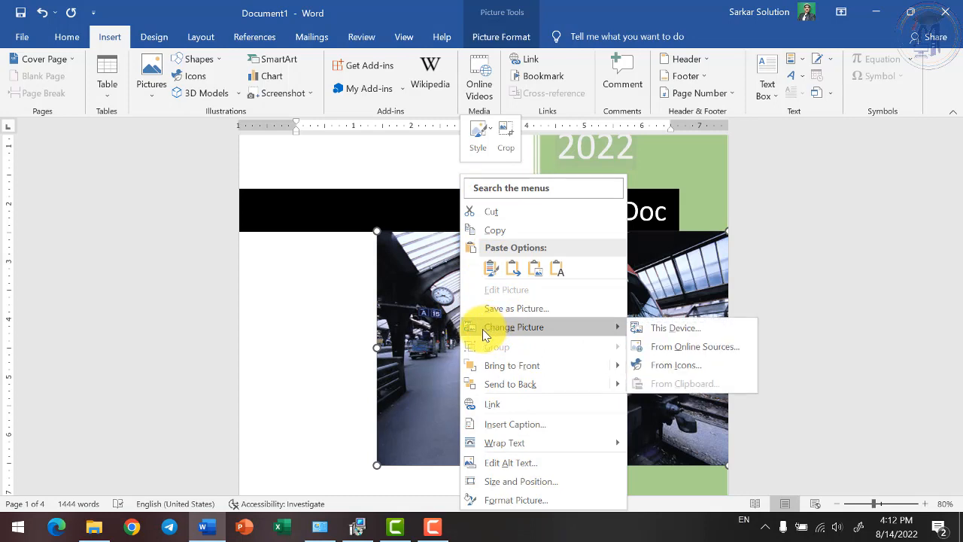
click(675, 330)
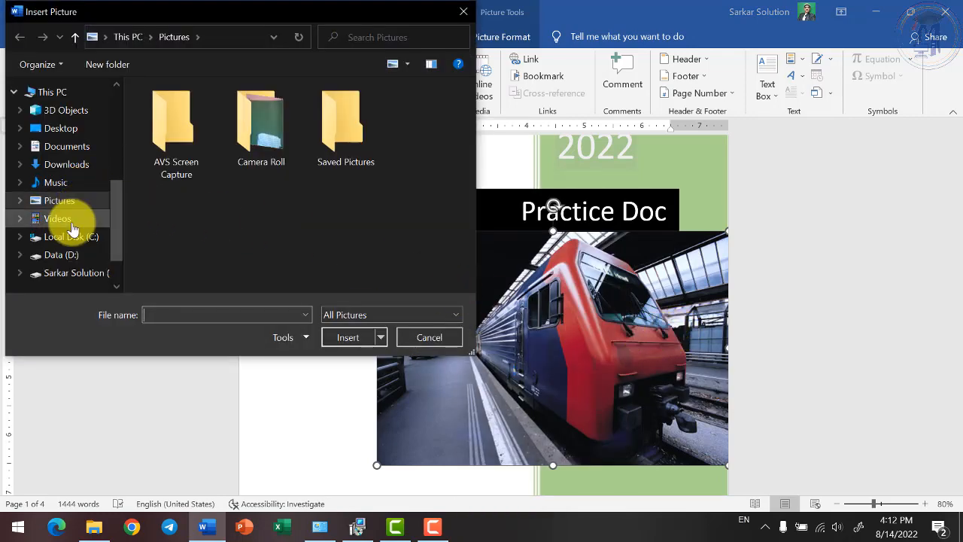
click(69, 164)
scroll(215, 216, down, 3)
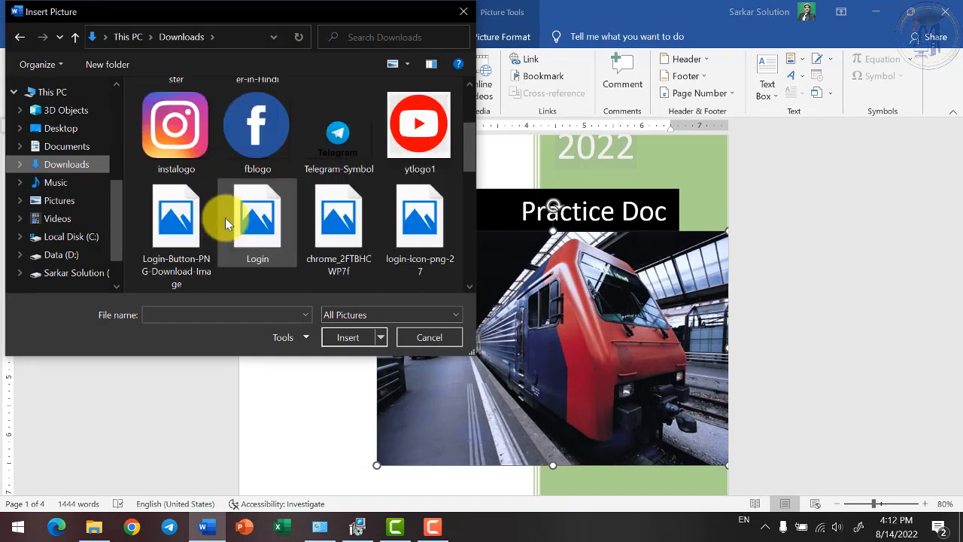
scroll(229, 216, up, 3)
scroll(236, 213, down, 1)
scroll(237, 216, down, 5)
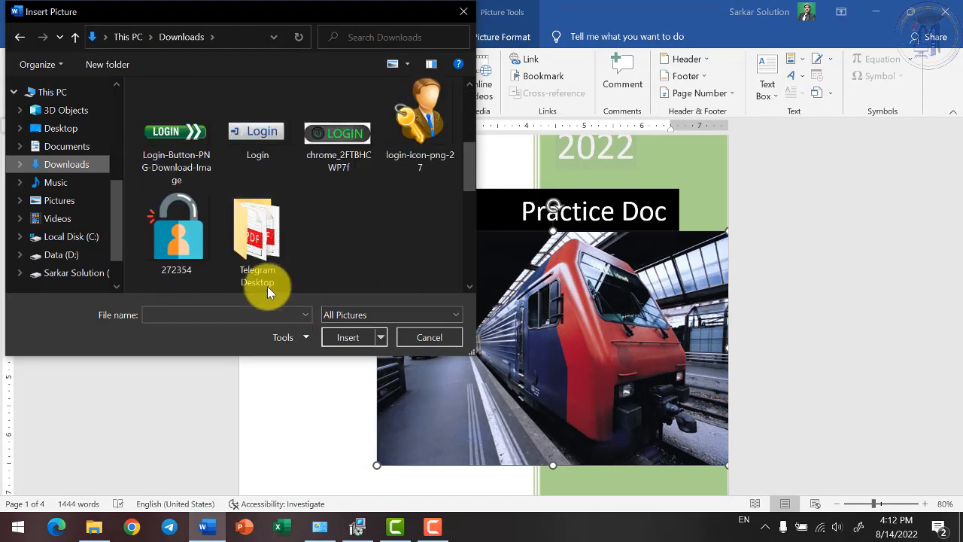
scroll(272, 274, down, 6)
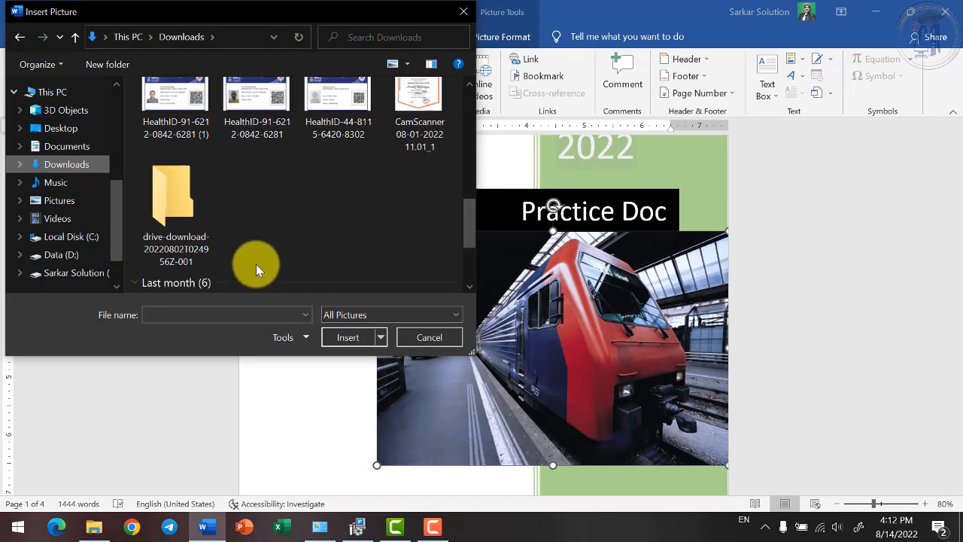
double_click(184, 155)
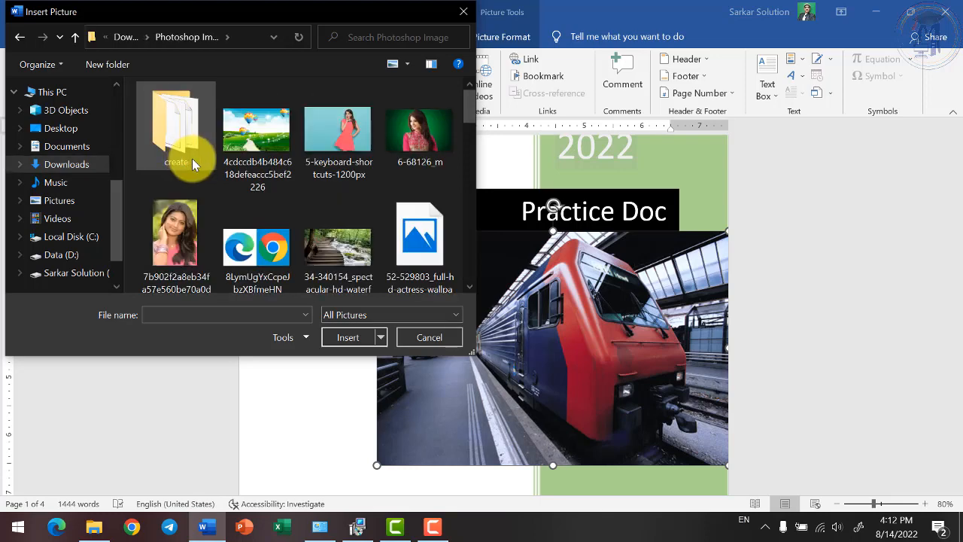
click(266, 143)
click(339, 285)
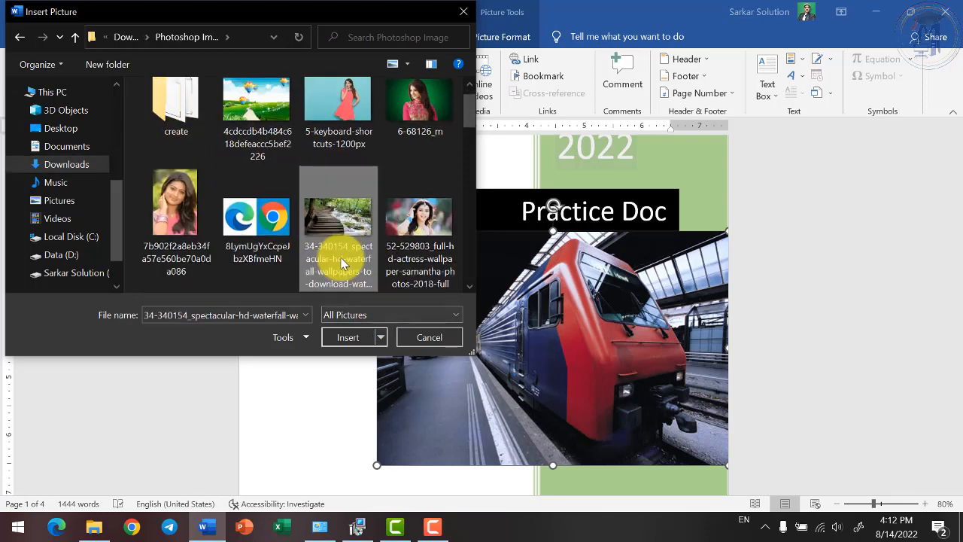
click(353, 337)
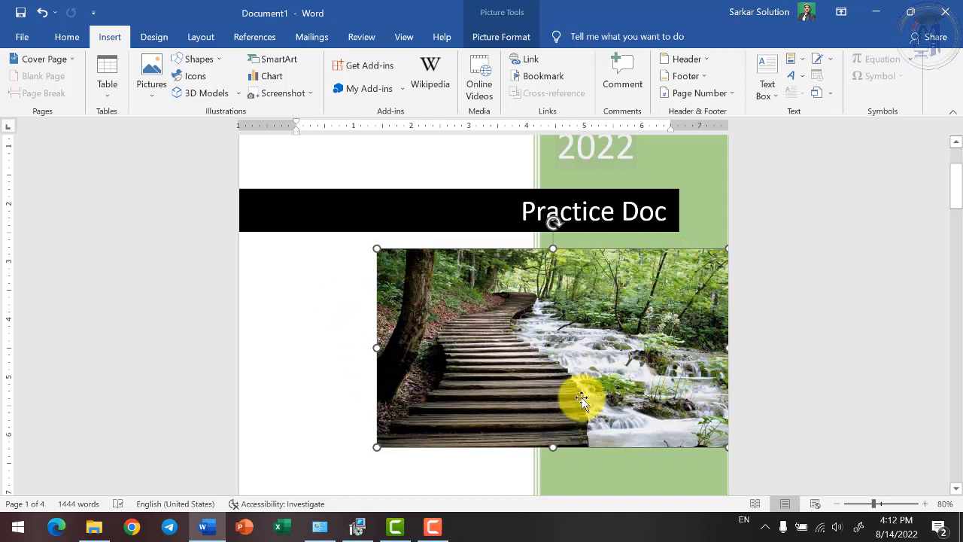
Step: Fill in the company name field at the foot of the cover page with "SSW Education"
scroll(614, 310, down, 1)
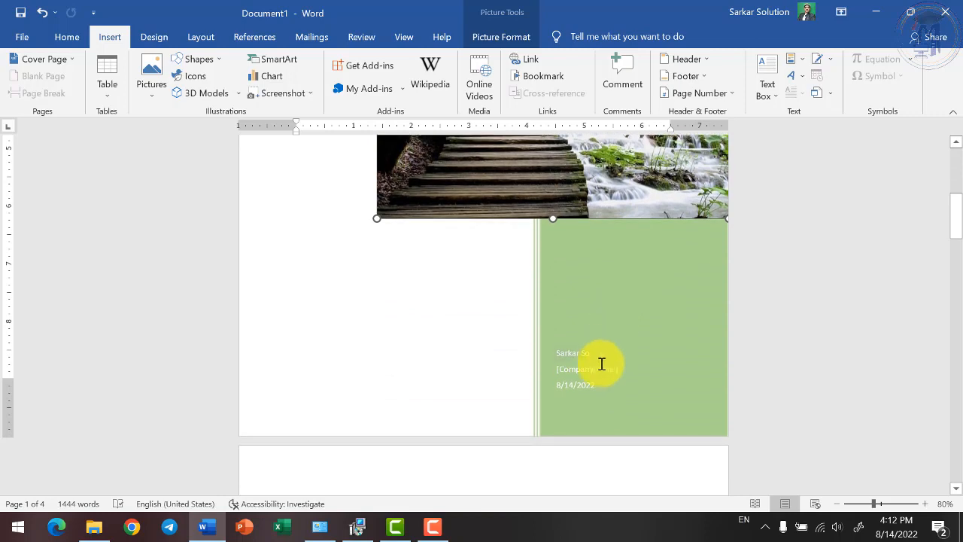
click(595, 366)
ctrl+scroll(628, 371, up, 5)
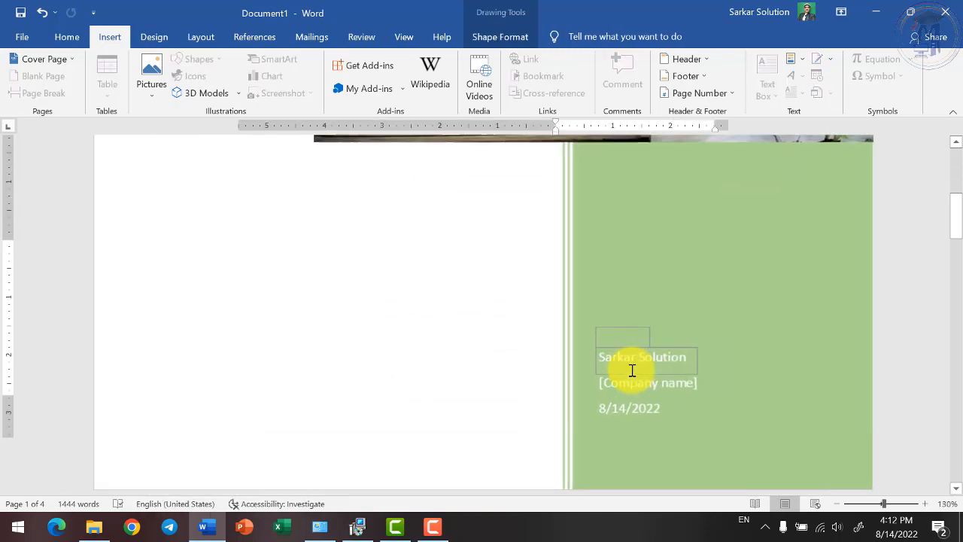
click(647, 380)
text(SSW Education)
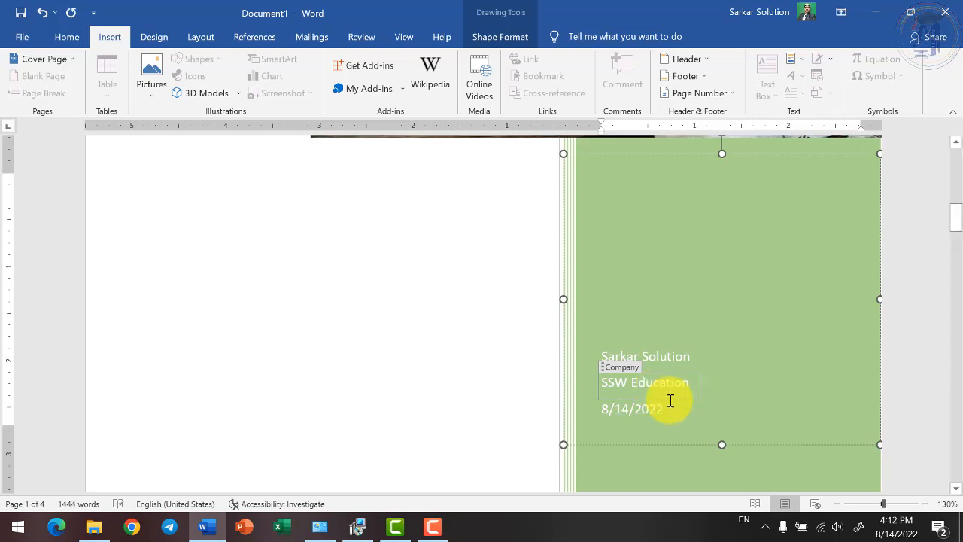
Step: Set the cover page's Date field to August 8, 2022 using its calendar
click(654, 414)
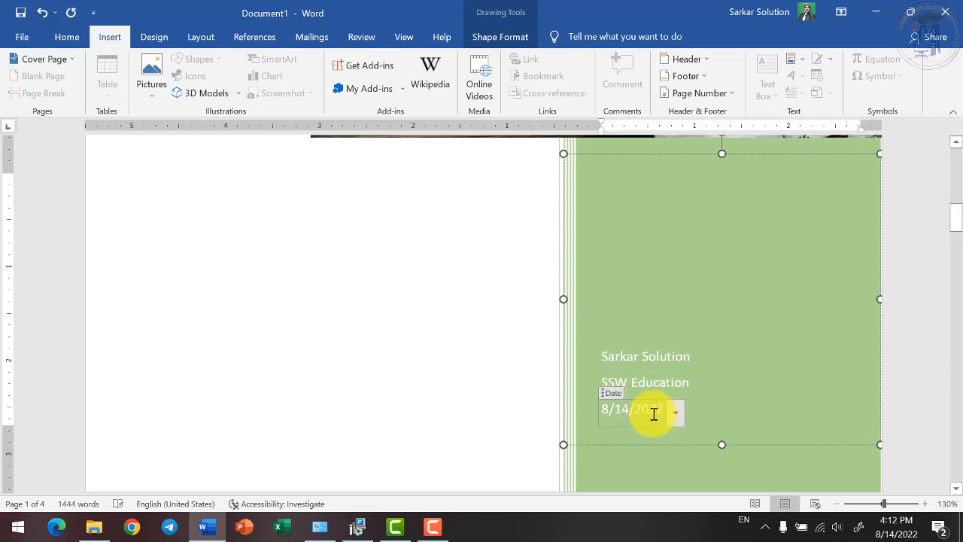
click(667, 414)
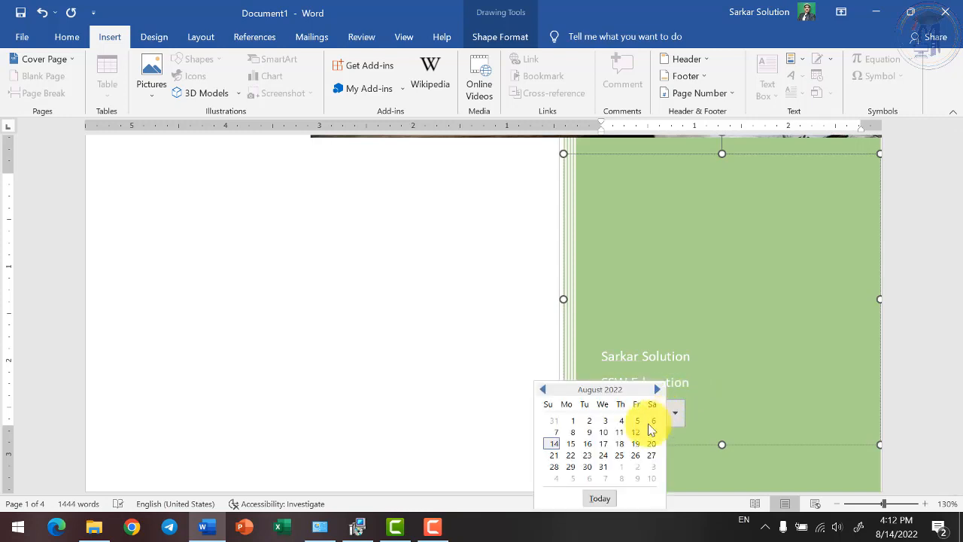
click(575, 432)
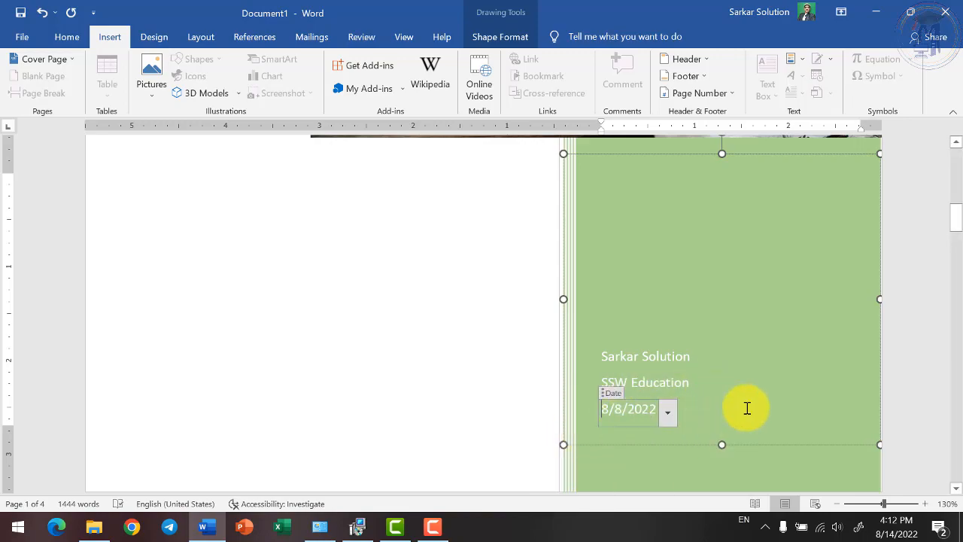
Step: Browse the built-in cover page designs, and remove the current cover page from the document
scroll(746, 407, down, 5)
scroll(746, 406, up, 6)
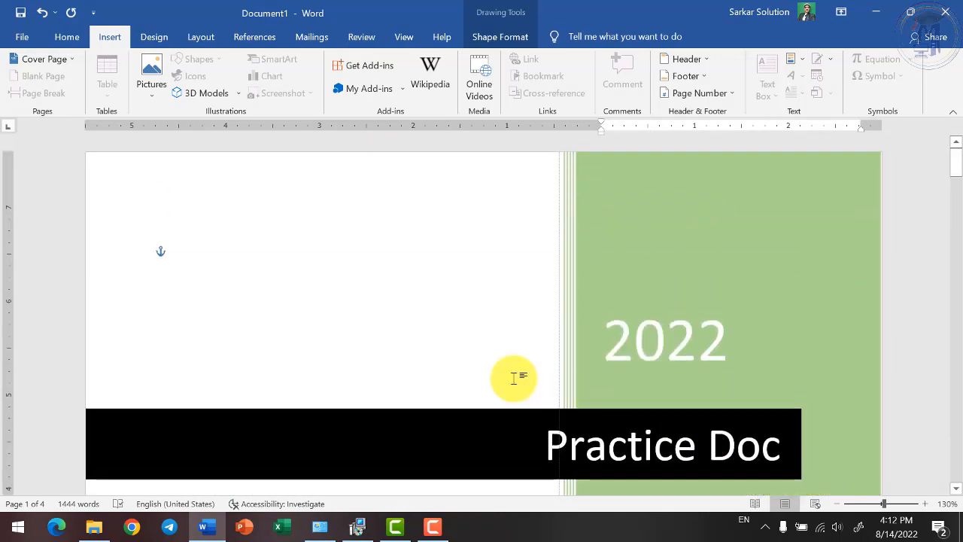
click(462, 323)
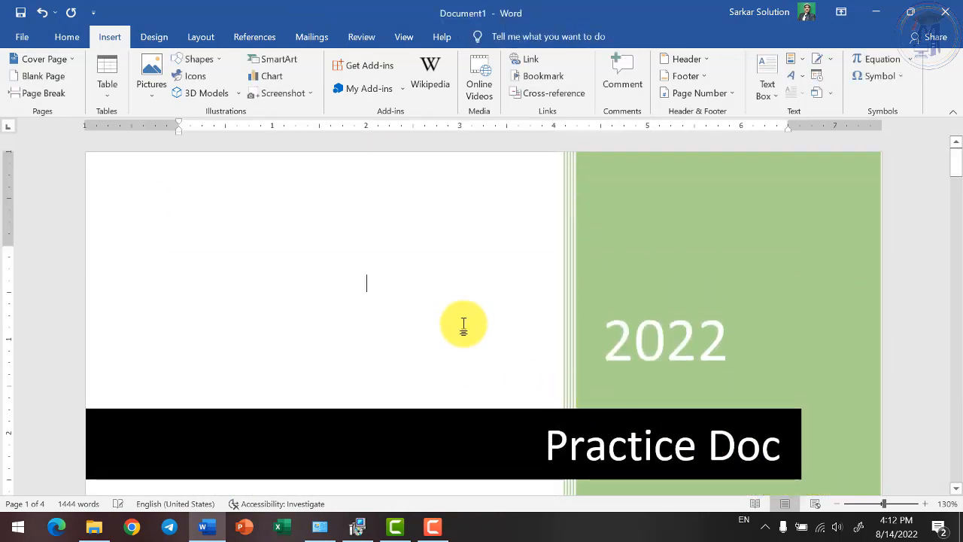
click(72, 60)
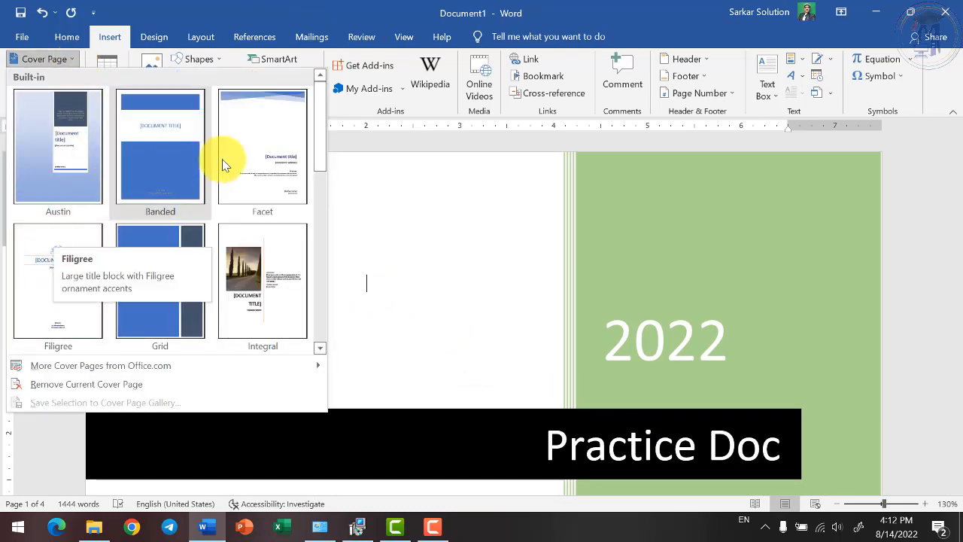
scroll(279, 183, down, 5)
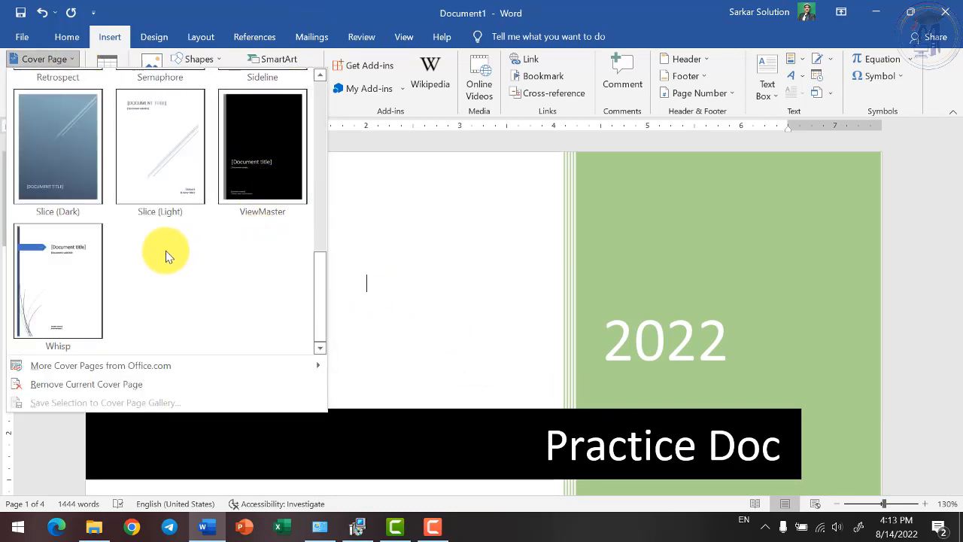
scroll(165, 248, up, 5)
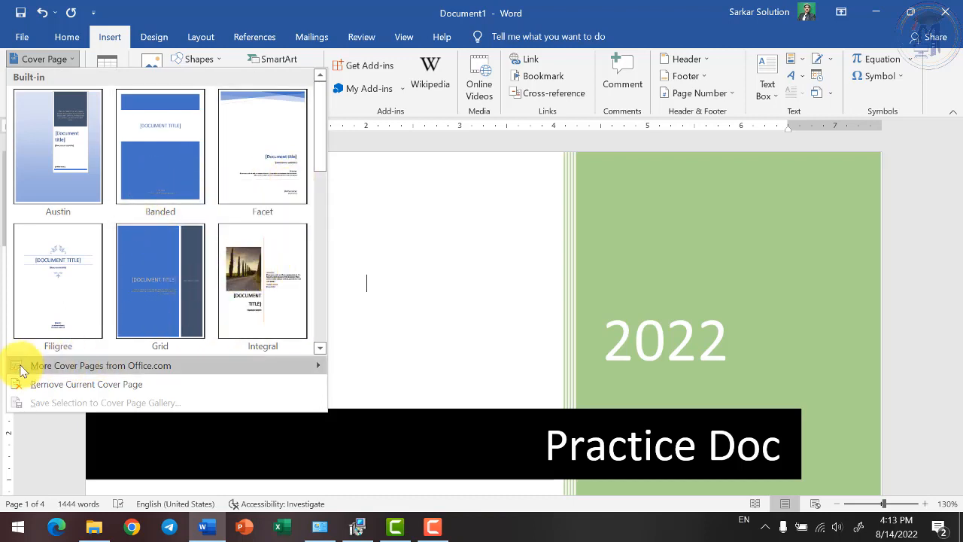
mouse_move(23, 367)
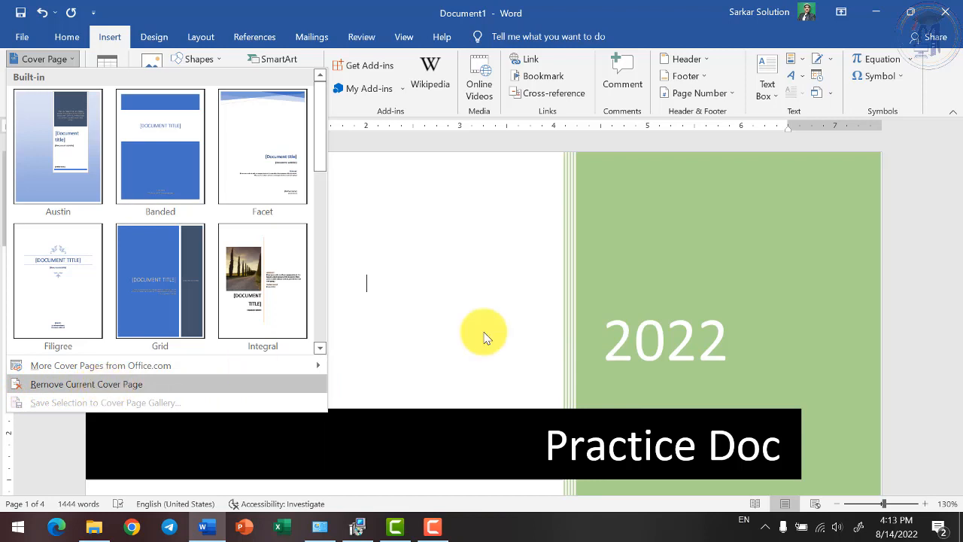
click(55, 385)
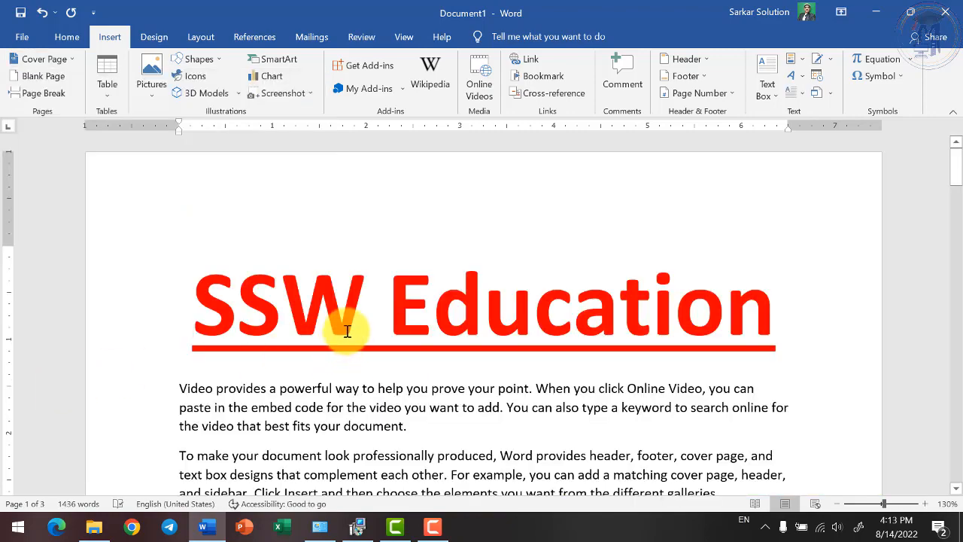
scroll(350, 323, down, 5)
scroll(349, 329, up, 5)
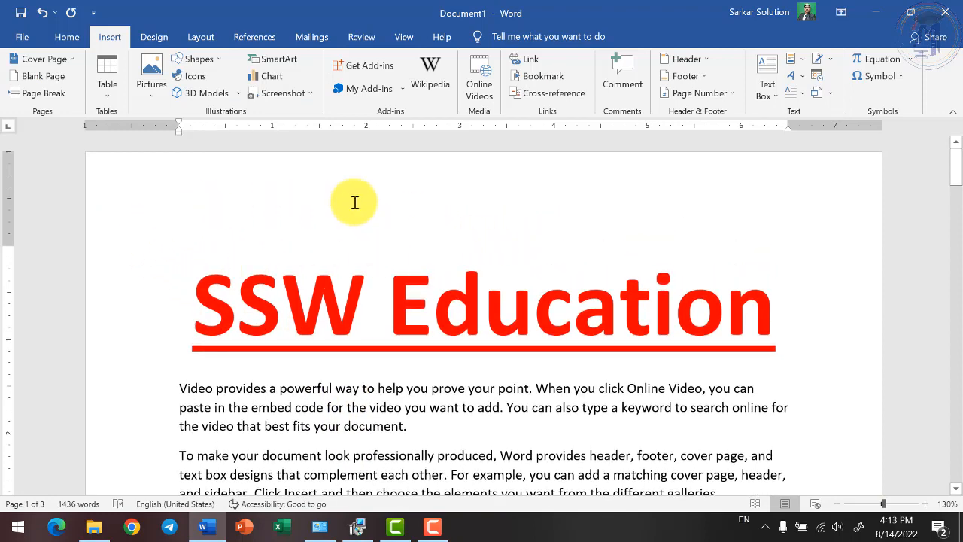
click(66, 60)
click(67, 61)
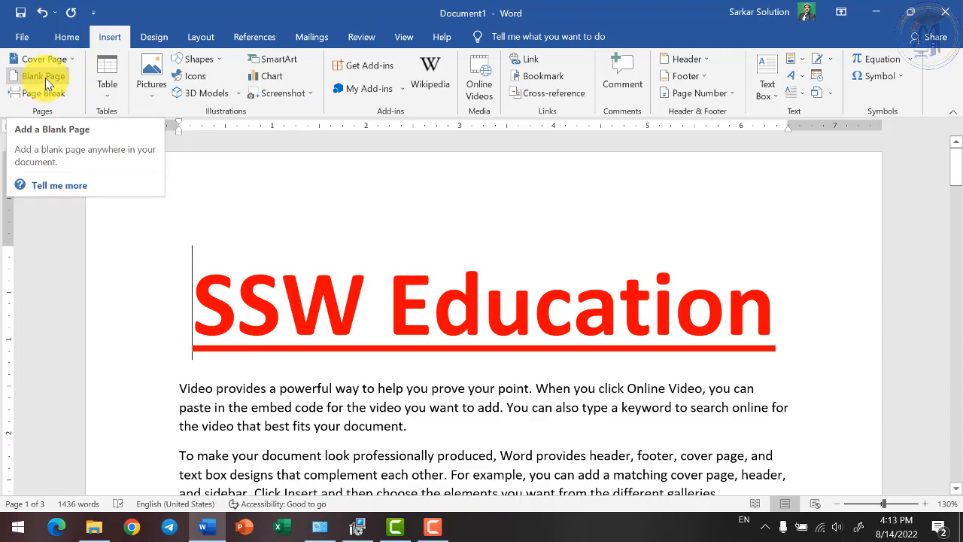
Step: Add two blank pages at the end of the document, below the final paragraph ending "even on another device."
scroll(429, 376, down, 5)
scroll(429, 372, up, 1)
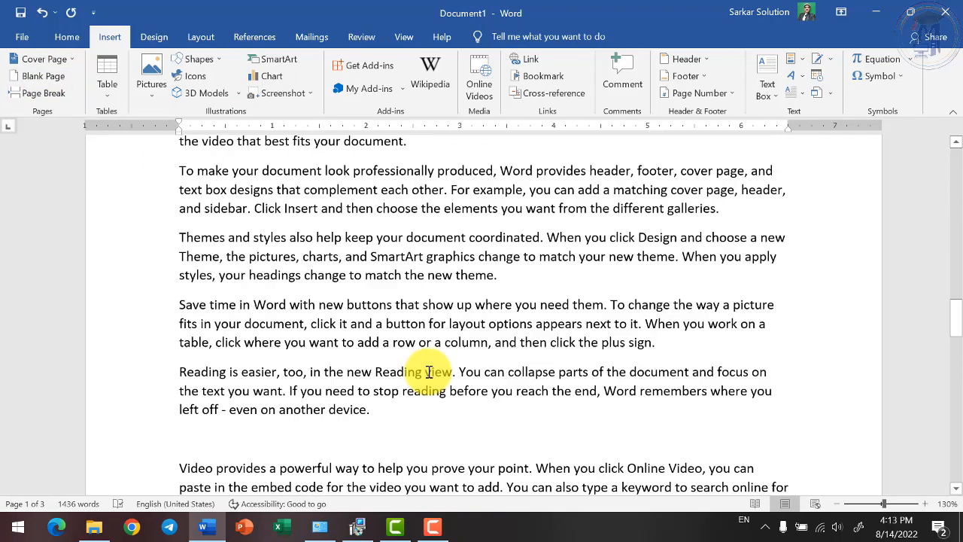
scroll(429, 374, down, 4)
scroll(430, 377, up, 4)
scroll(431, 377, down, 4)
scroll(435, 377, up, 3)
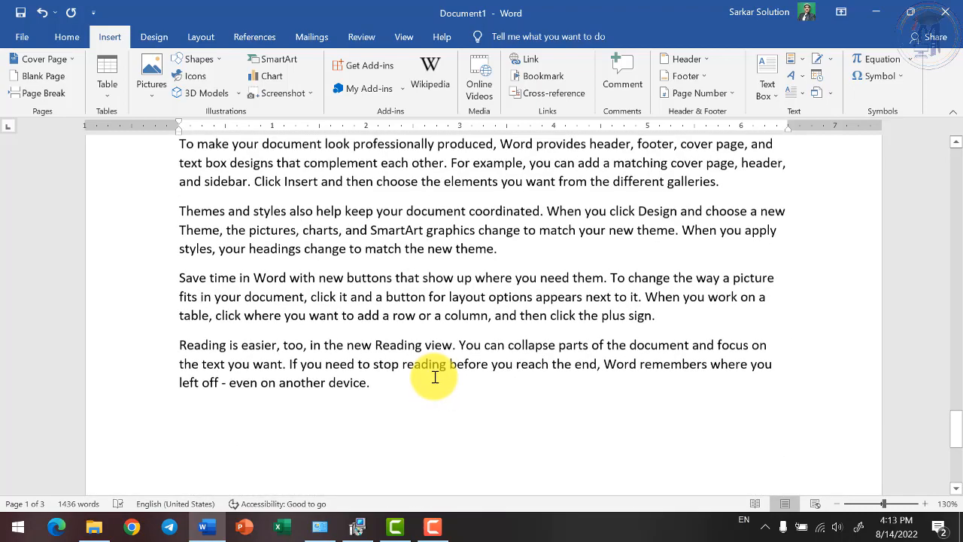
scroll(435, 377, up, 2)
scroll(406, 463, down, 2)
click(380, 399)
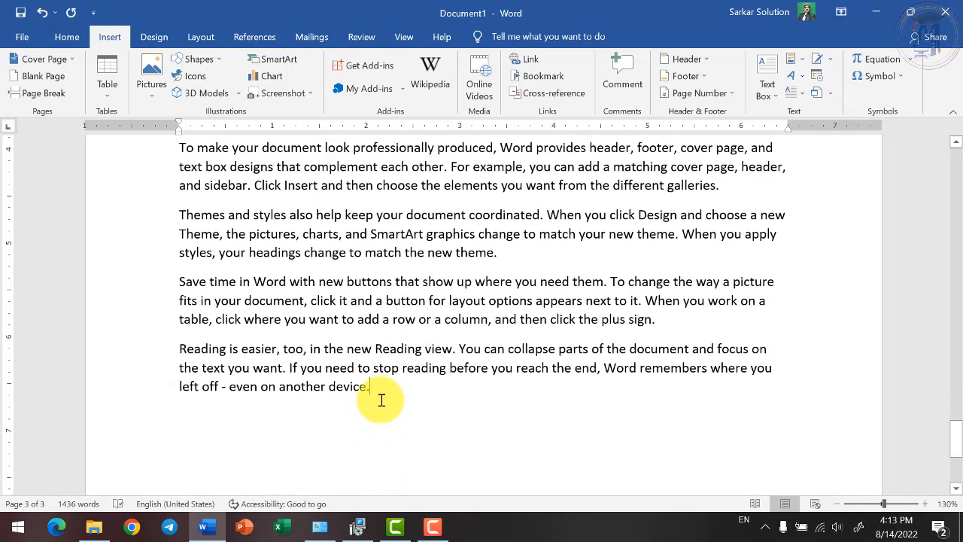
scroll(384, 407, up, 6)
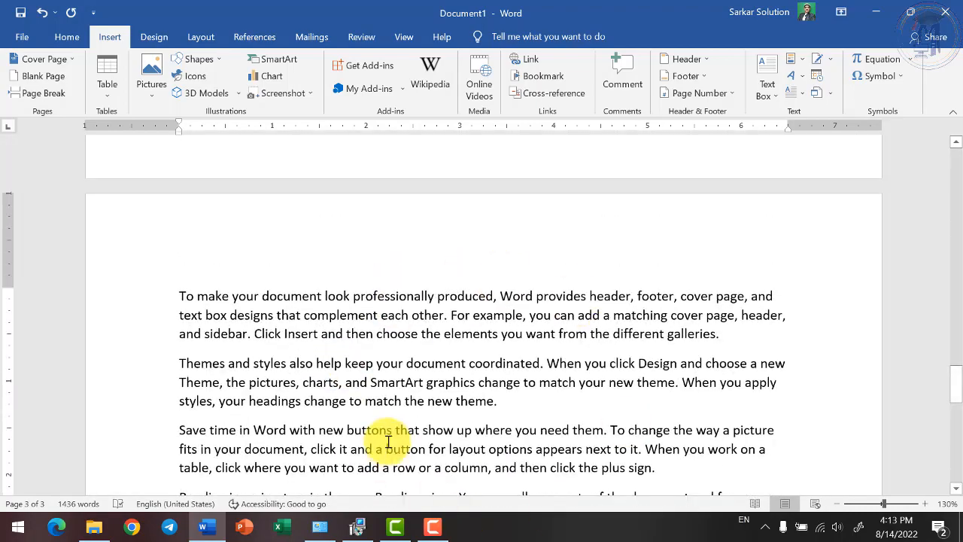
scroll(415, 398, down, 4)
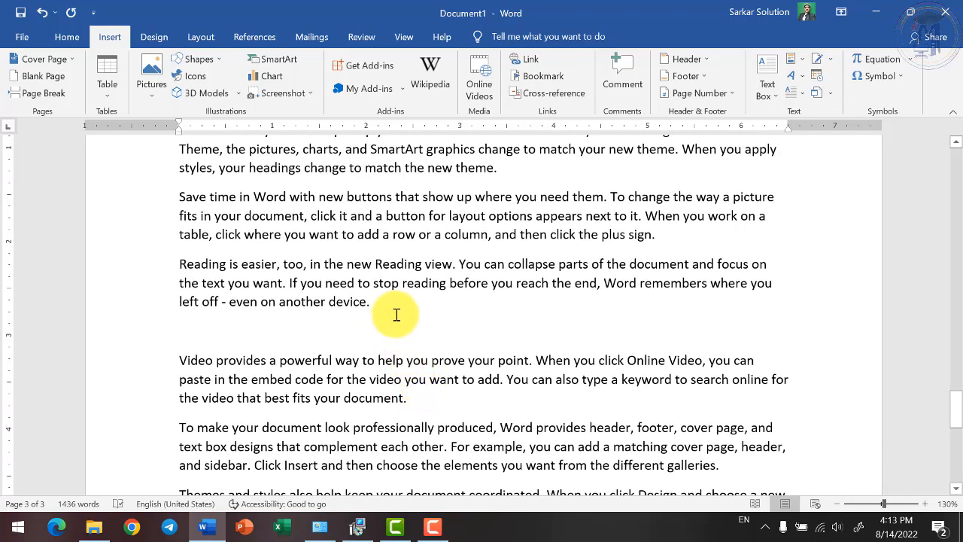
scroll(399, 323, down, 6)
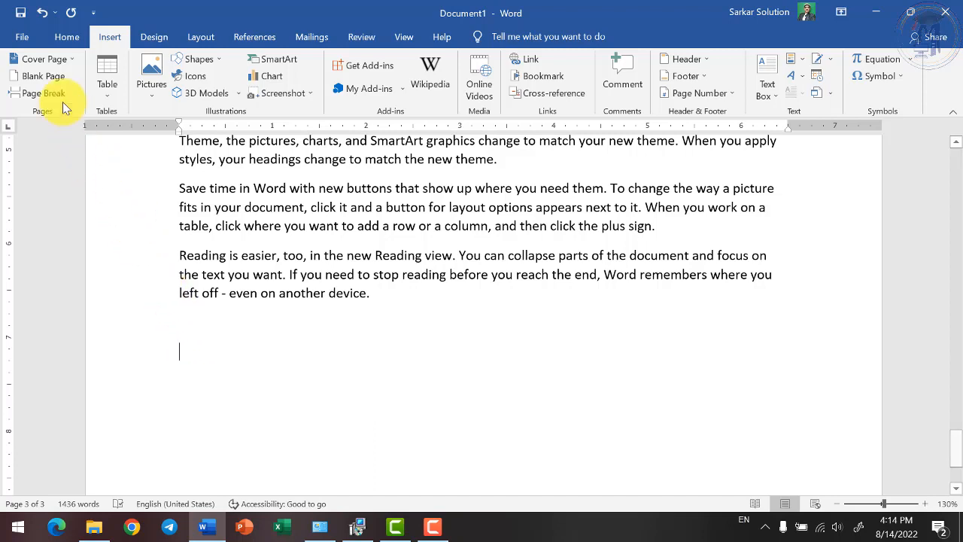
click(30, 79)
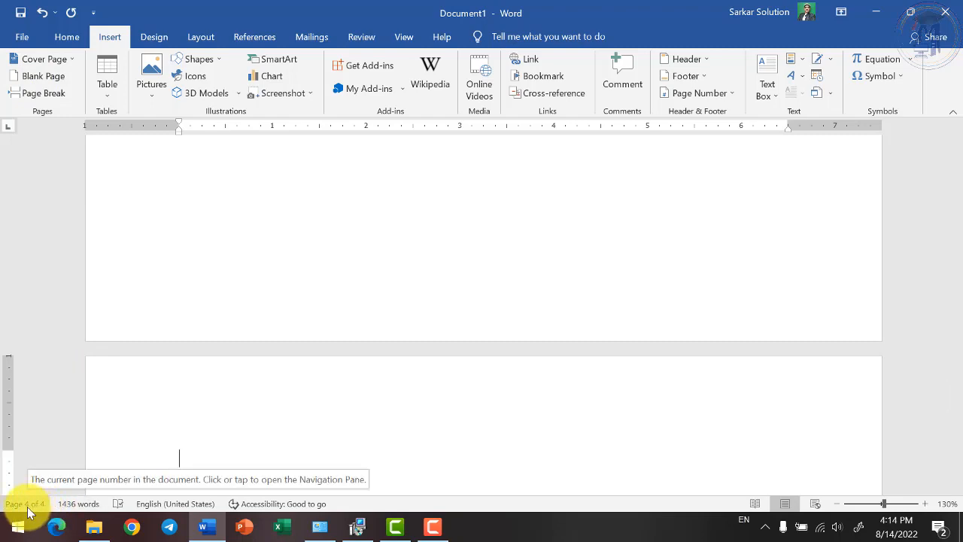
click(23, 80)
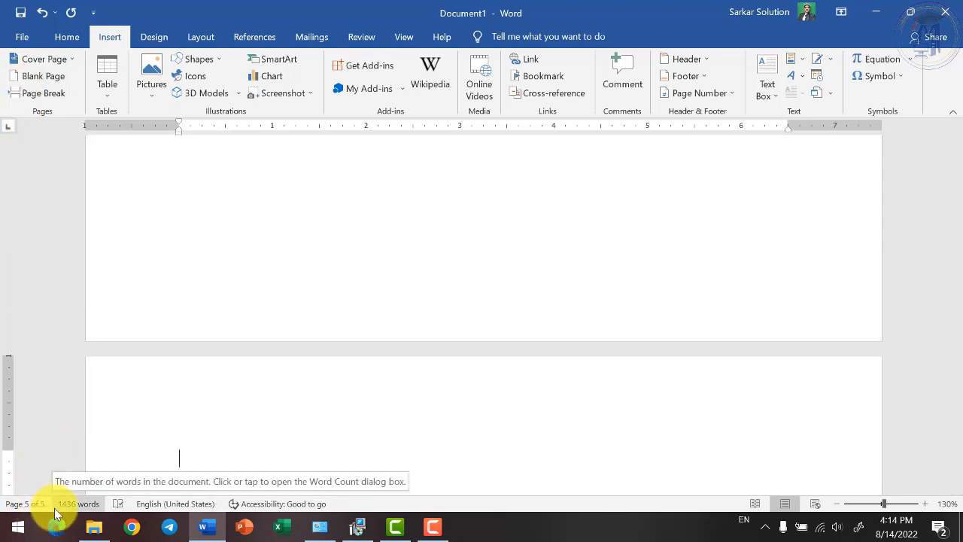
Step: Zoom the document out to 10% and look over all its pages, including the added blank ones
click(838, 505)
click(837, 504)
click(838, 504)
click(838, 504)
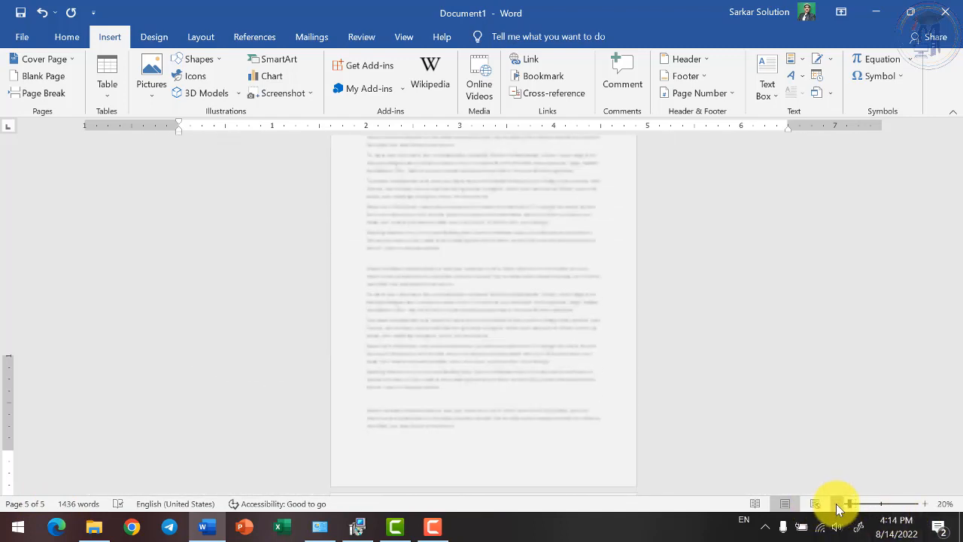
click(837, 504)
scroll(595, 381, down, 2)
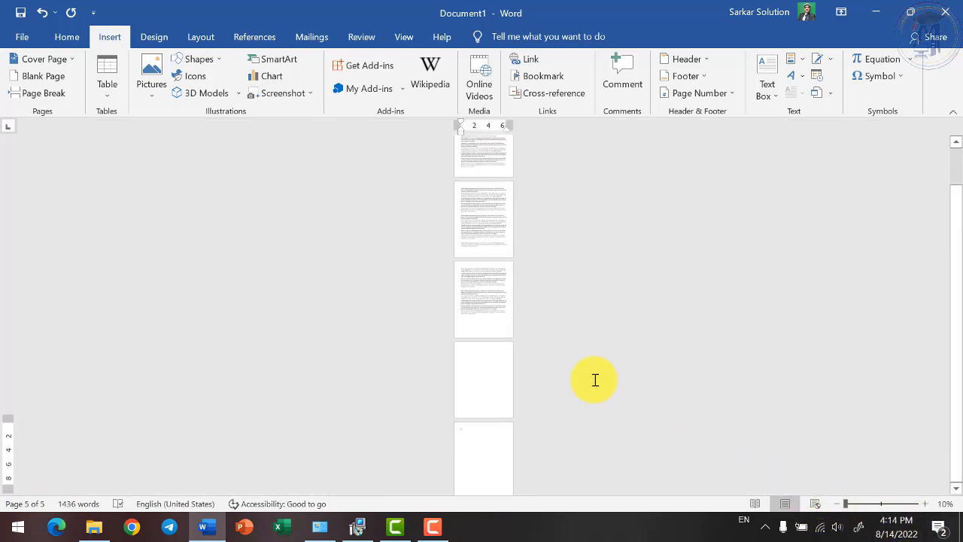
scroll(460, 224, up, 3)
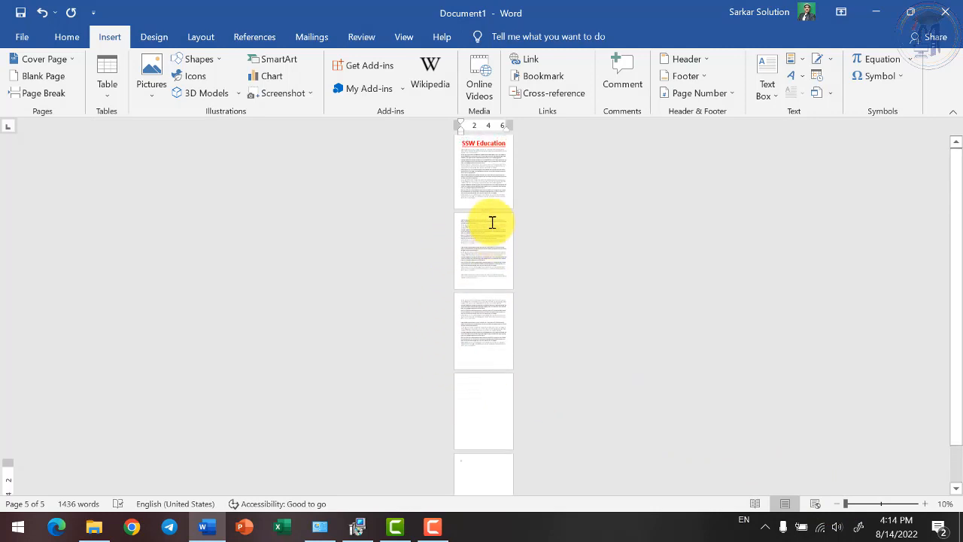
scroll(475, 378, down, 3)
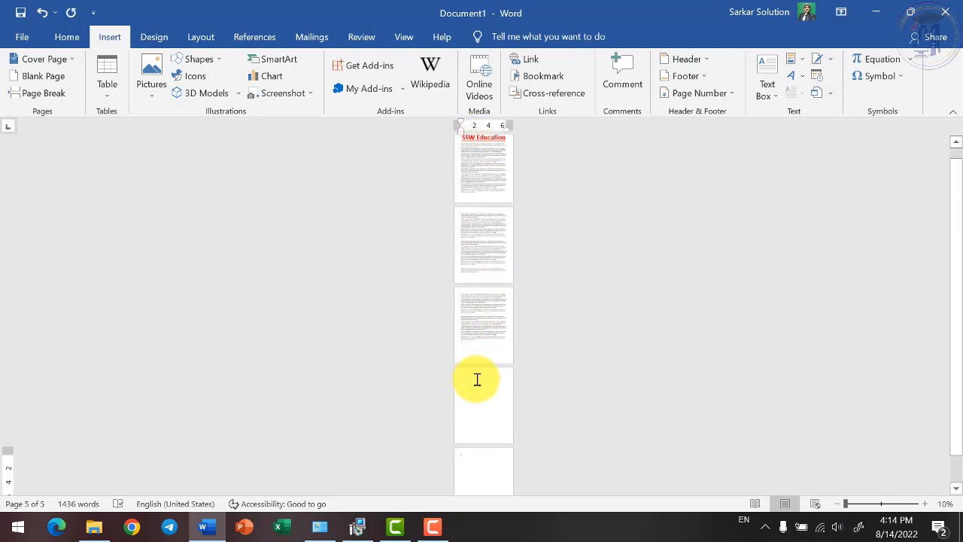
Step: Set the document zoom to 111% and check the end of the text on page 3
click(933, 504)
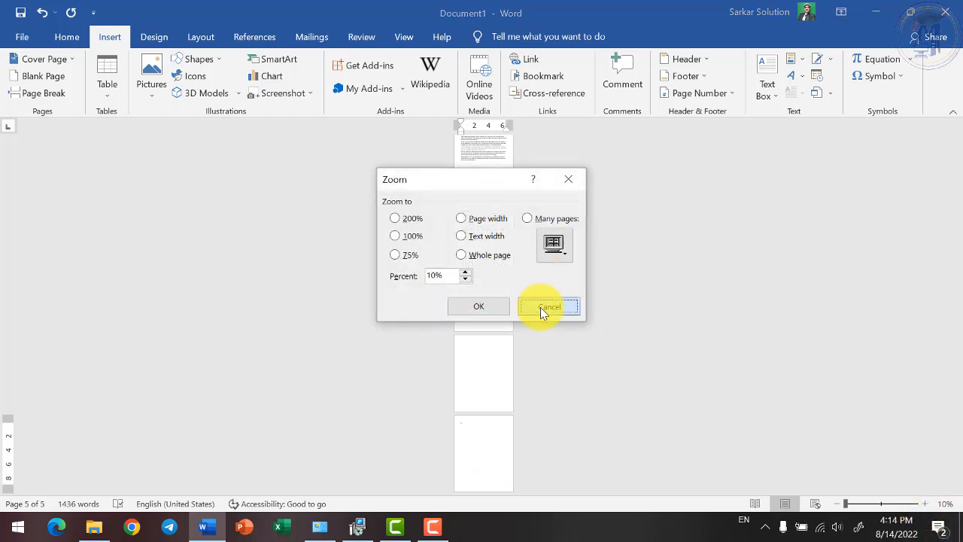
click(548, 307)
click(886, 505)
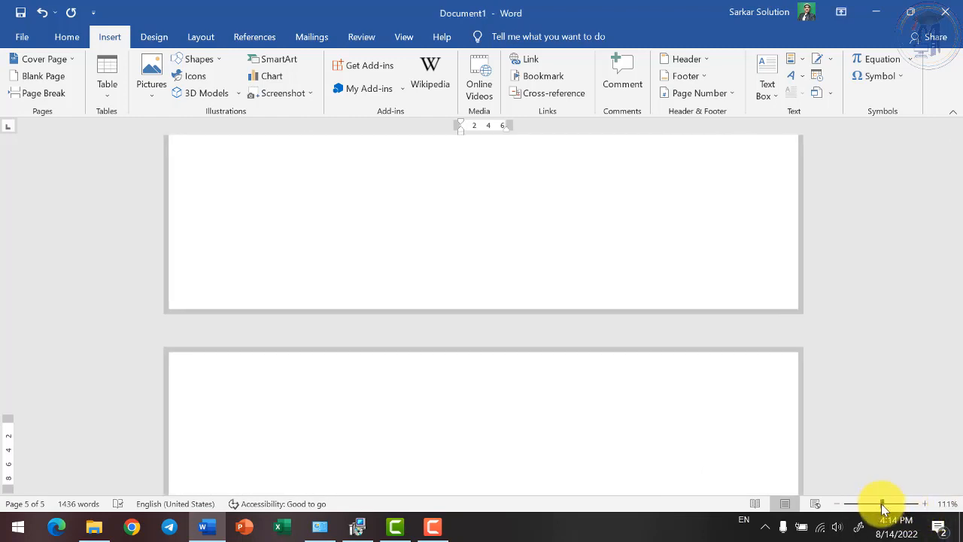
scroll(564, 342, up, 3)
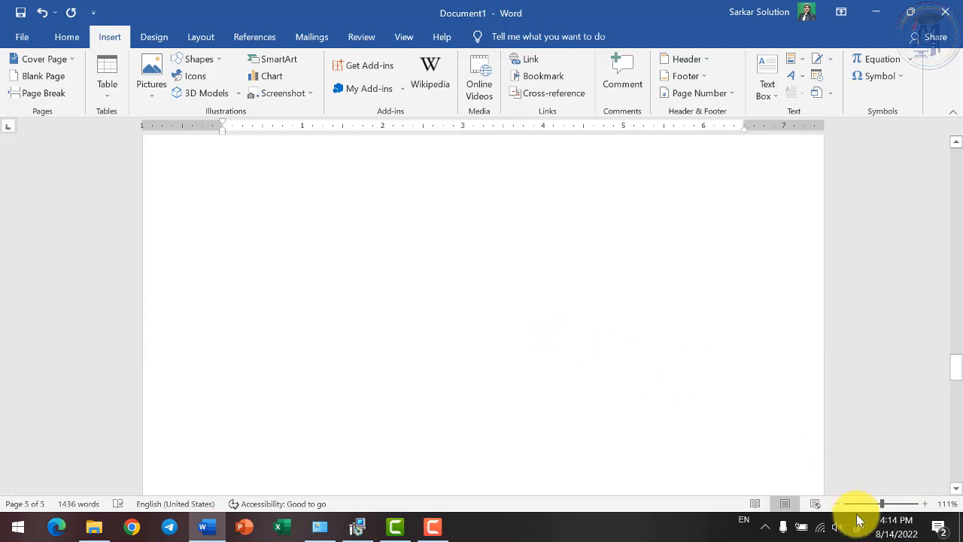
scroll(512, 346, up, 10)
scroll(481, 358, down, 4)
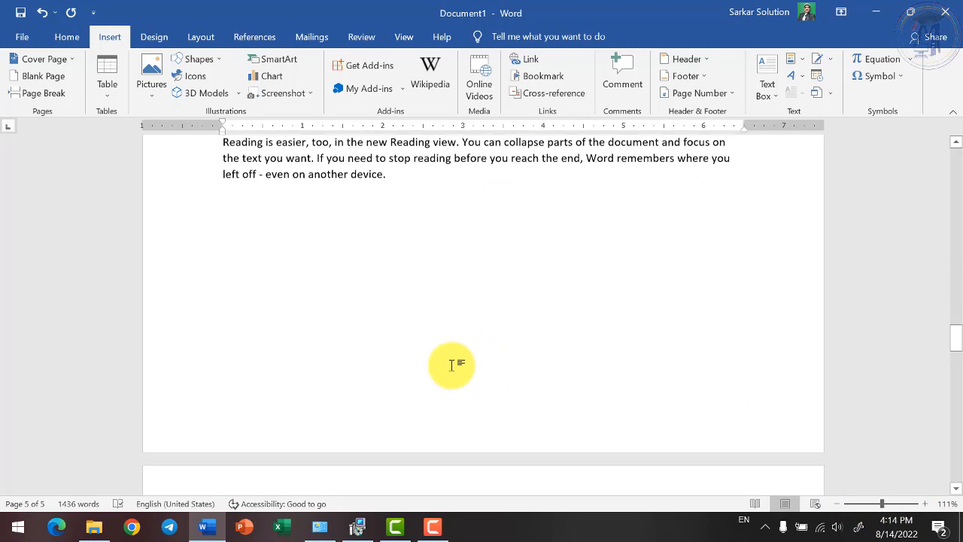
scroll(333, 271, up, 2)
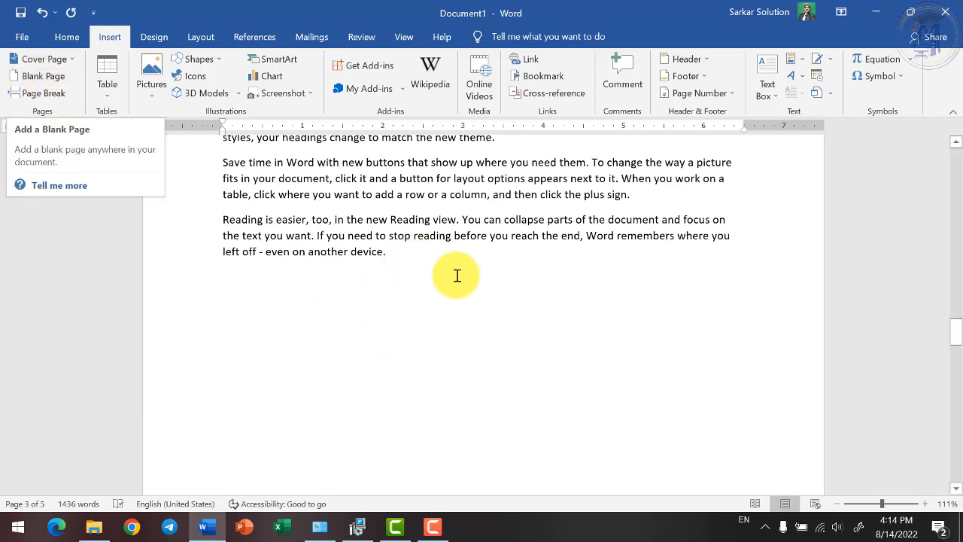
Step: Examine the sample paragraphs on page 3 and the blank pages that follow them
scroll(432, 262, up, 2)
key(ctrl+v)
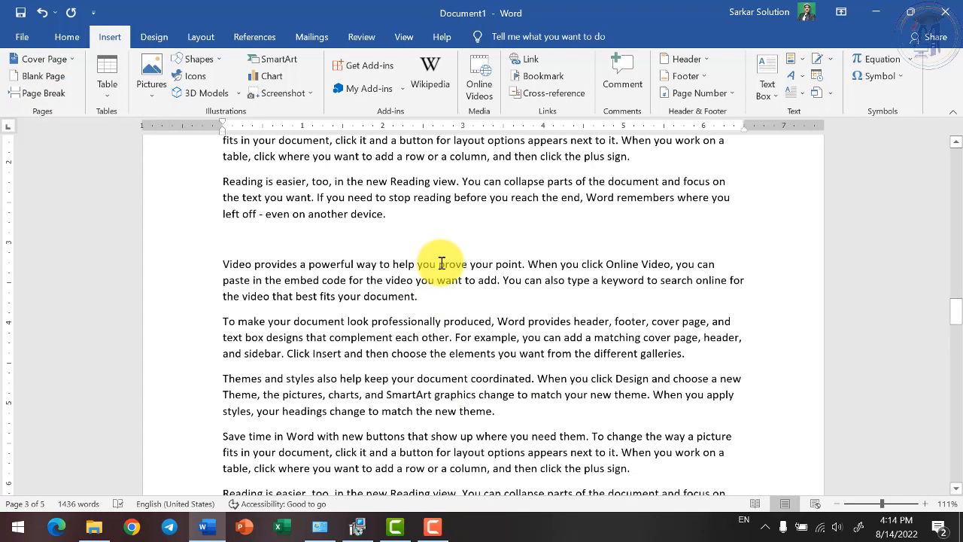
scroll(444, 263, down, 6)
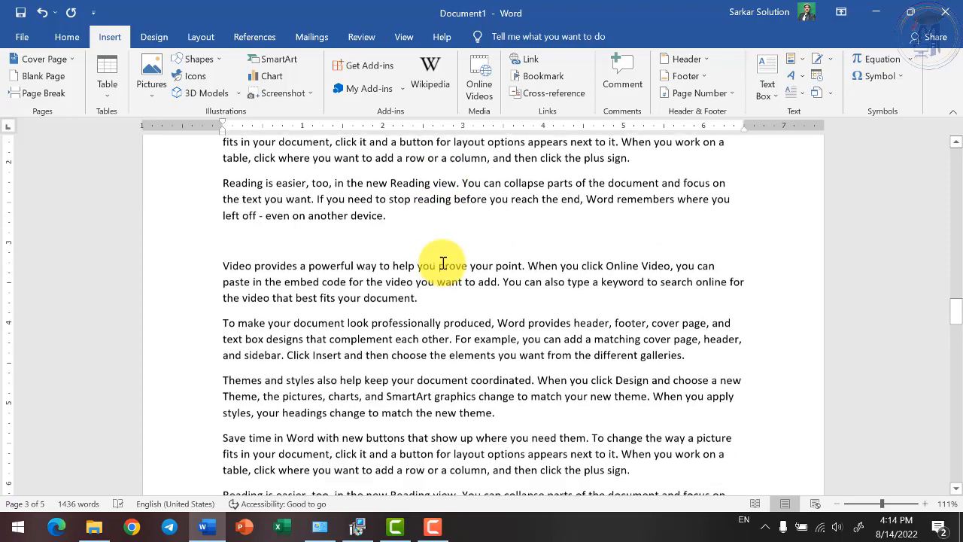
scroll(433, 269, up, 5)
drag(222, 205, 422, 436)
scroll(394, 430, down, 8)
scroll(393, 390, down, 1)
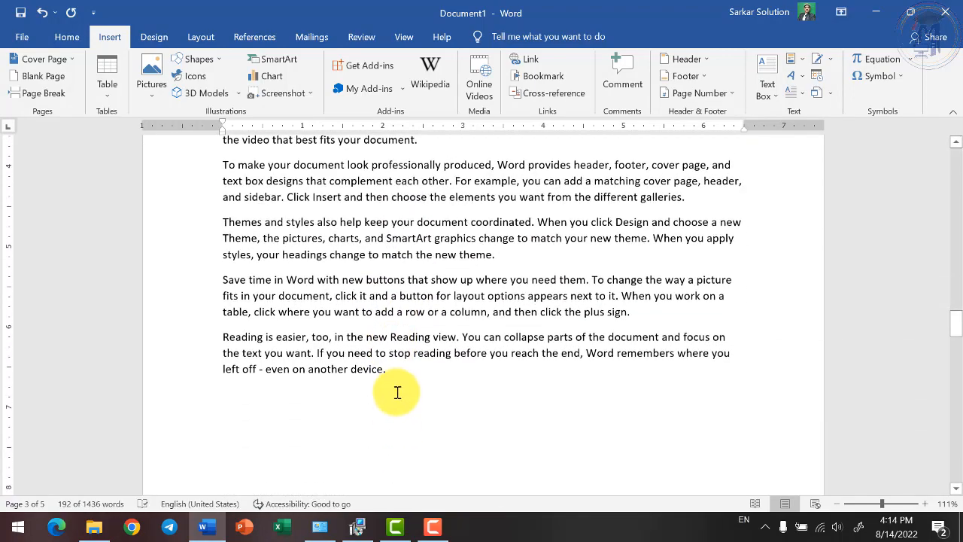
click(402, 376)
scroll(400, 378, down, 9)
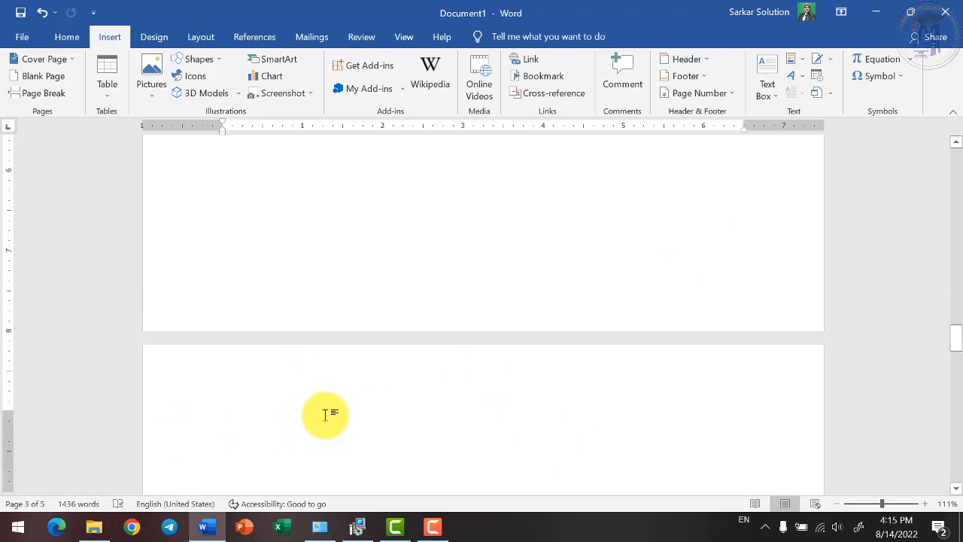
scroll(328, 411, down, 5)
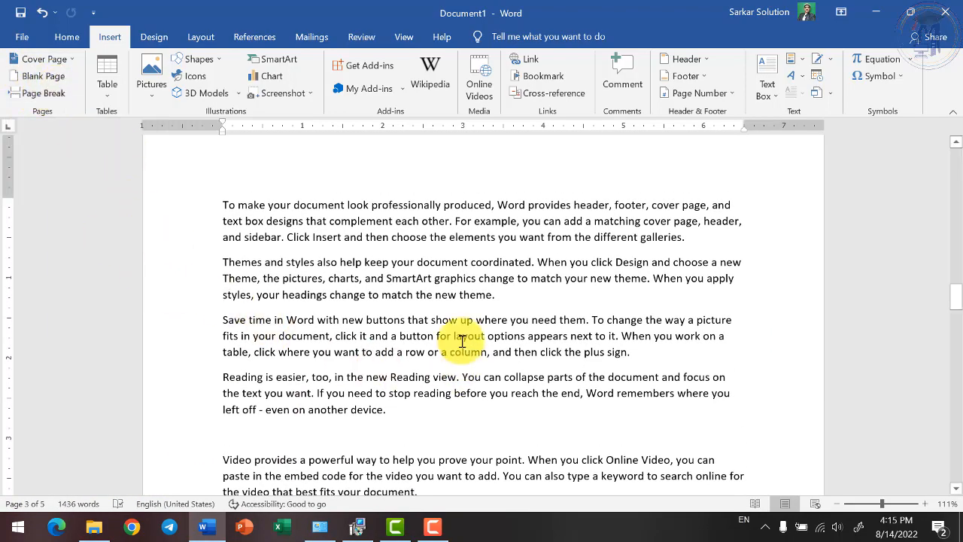
Step: Try adding empty lines above the "Video provides a powerful way" paragraph on page 3, and delete all empty lines before it
ctrl+scroll(481, 324, up, 2)
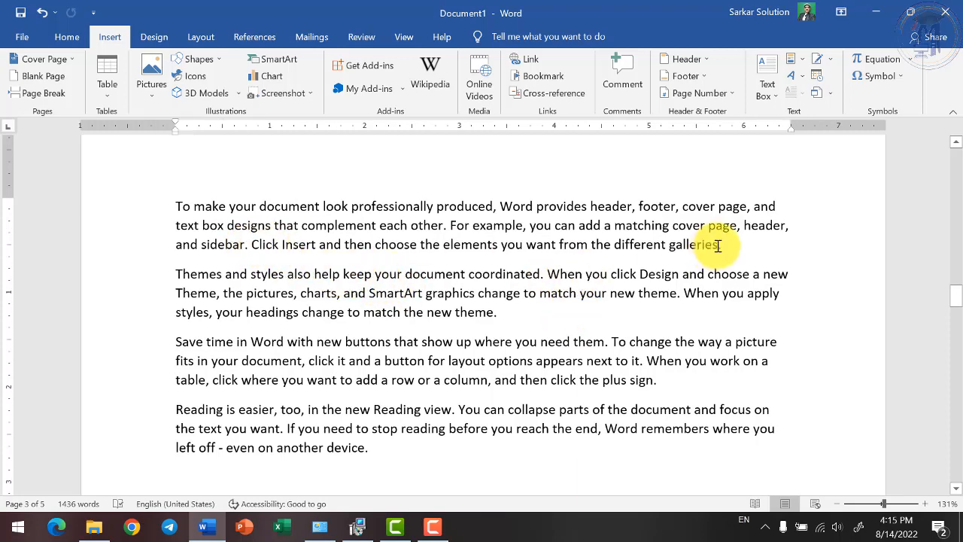
scroll(730, 252, down, 4)
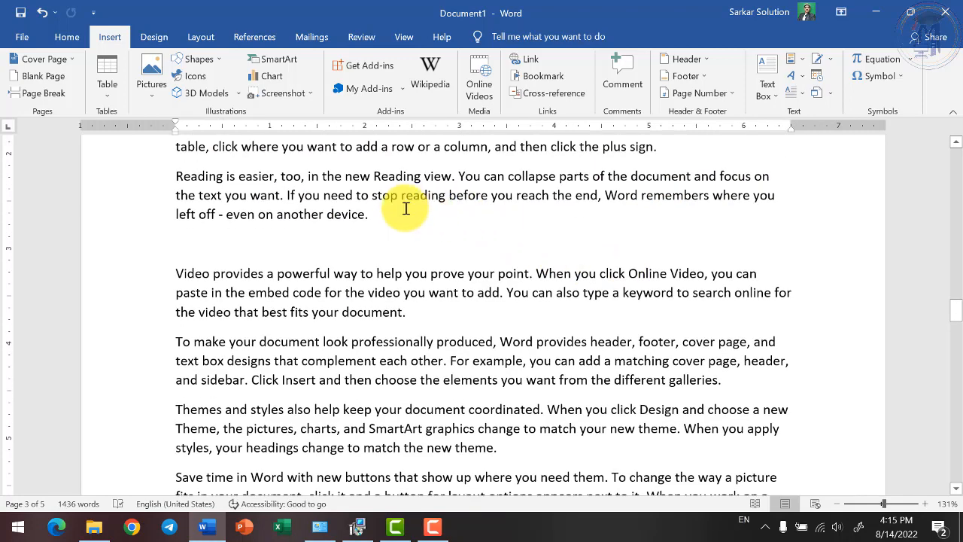
scroll(395, 220, up, 4)
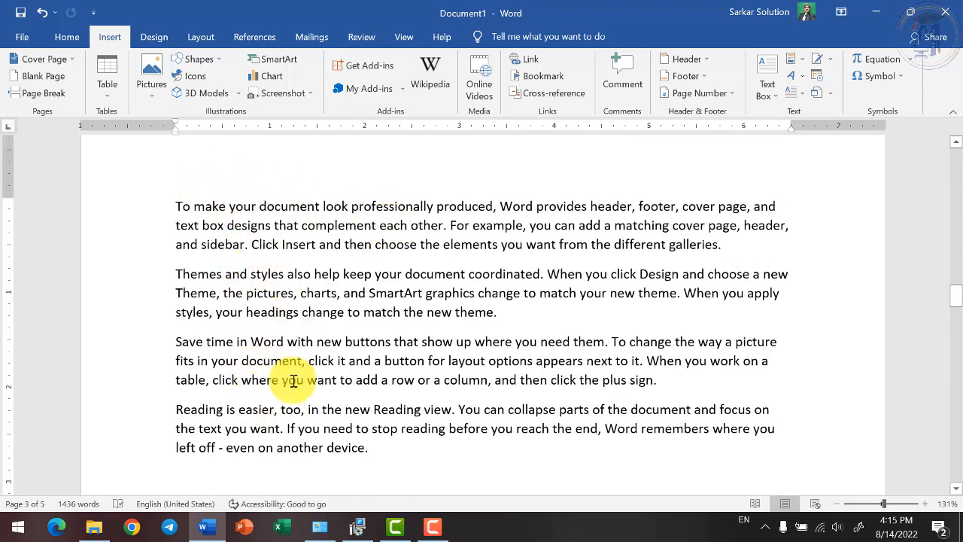
scroll(297, 372, down, 3)
scroll(289, 316, down, 2)
scroll(301, 255, up, 3)
scroll(322, 248, down, 2)
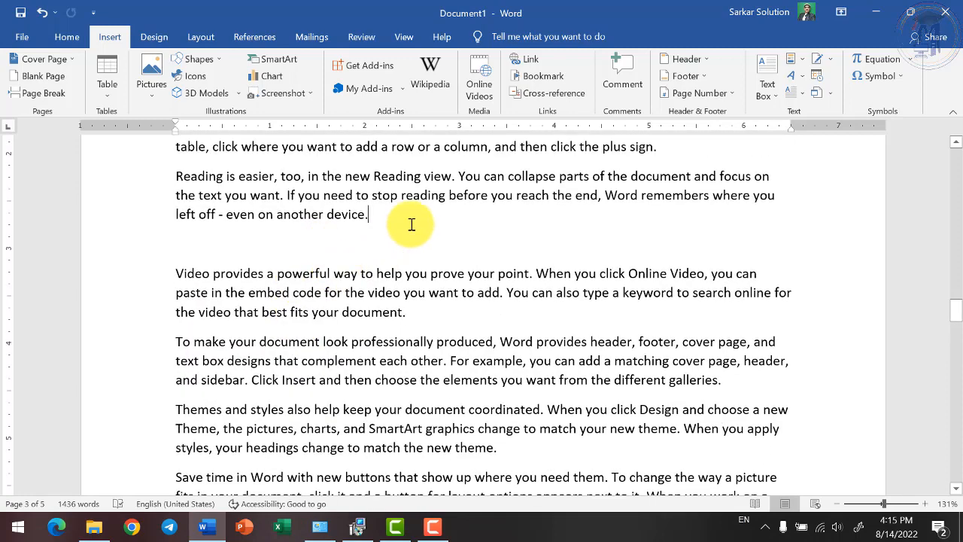
key(Return)
key(Return)
key(Return)
key(BackSpace)
key(BackSpace)
key(BackSpace)
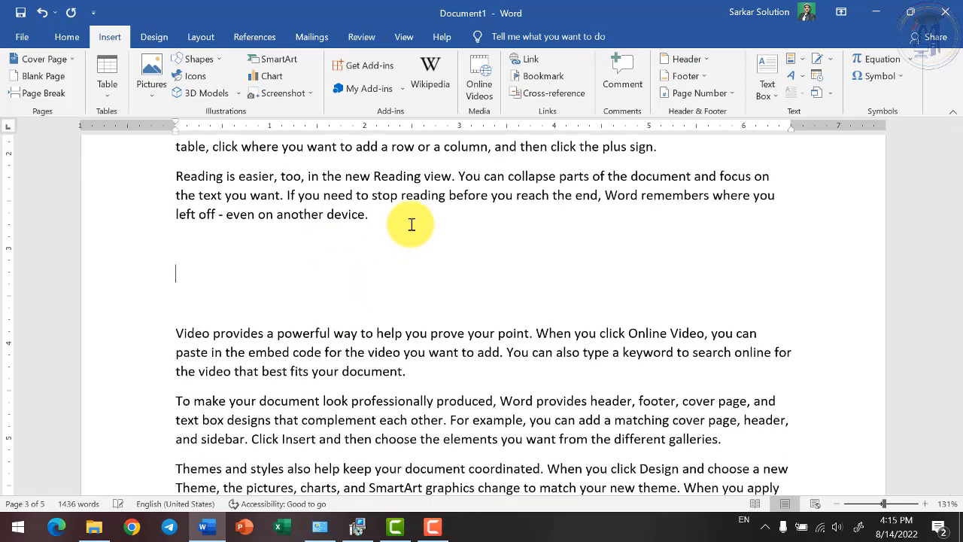
key(BackSpace)
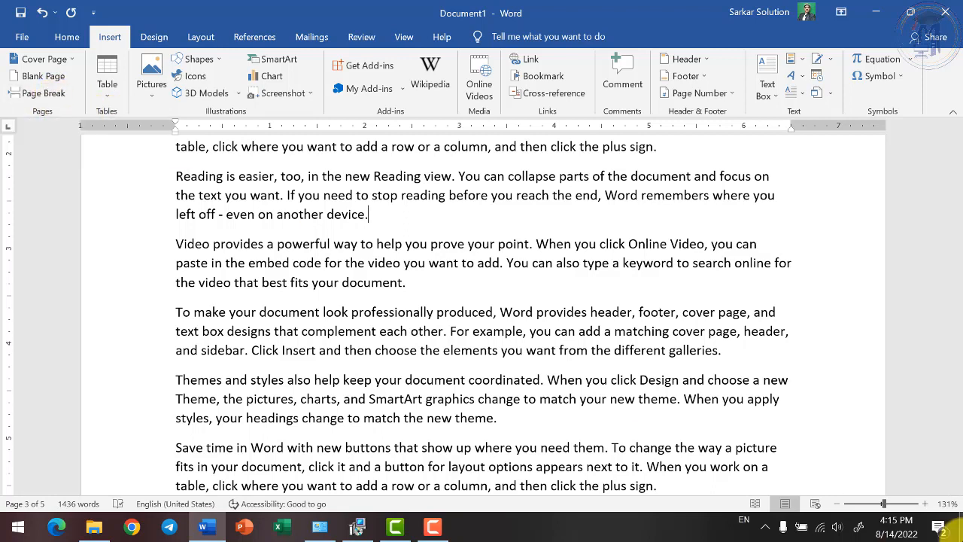
Step: Insert a page break before the "Video provides a powerful way" paragraph on page 3, and undo it
click(38, 92)
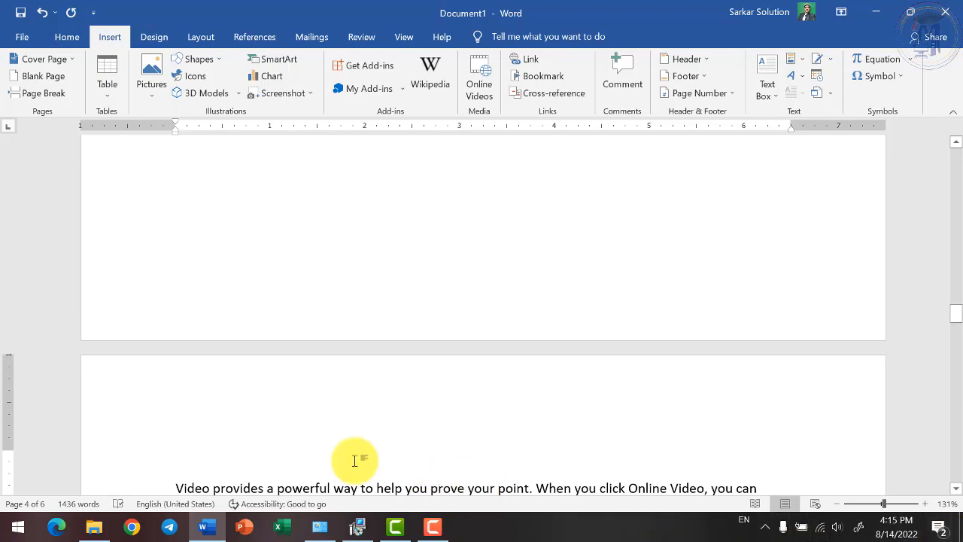
scroll(241, 387, down, 4)
key(BackSpace)
scroll(311, 353, up, 4)
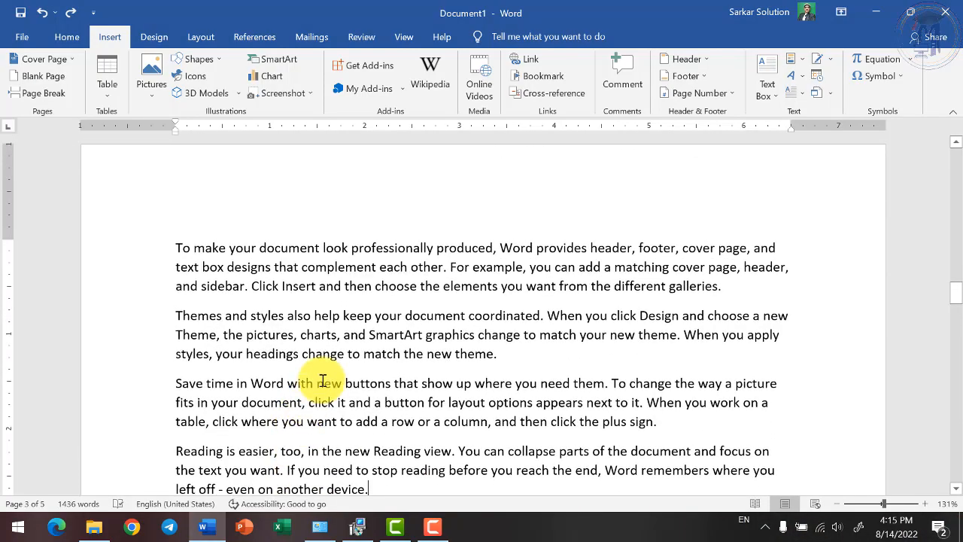
Step: Repeat the page break after "even on another device." on page 3, review the split pages, and undo the break
scroll(328, 367, down, 3)
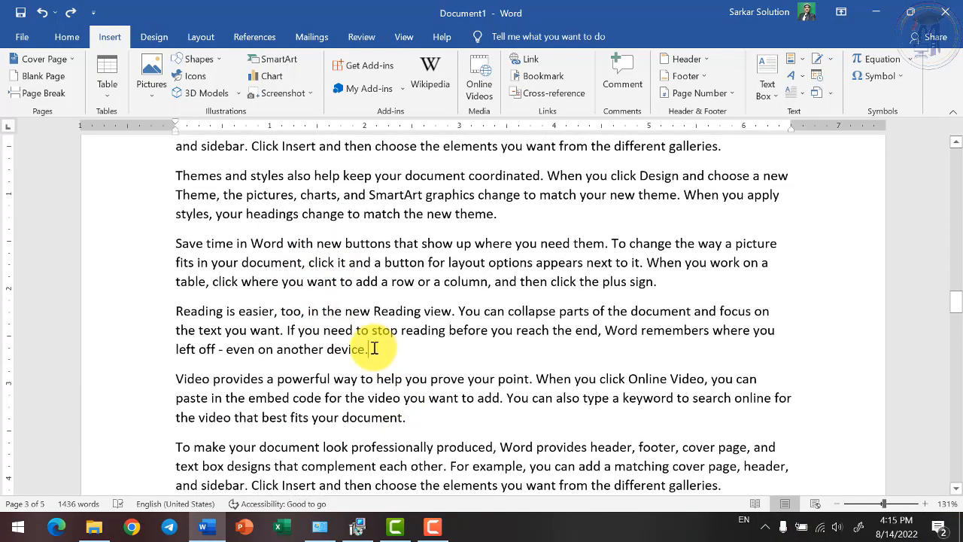
click(39, 93)
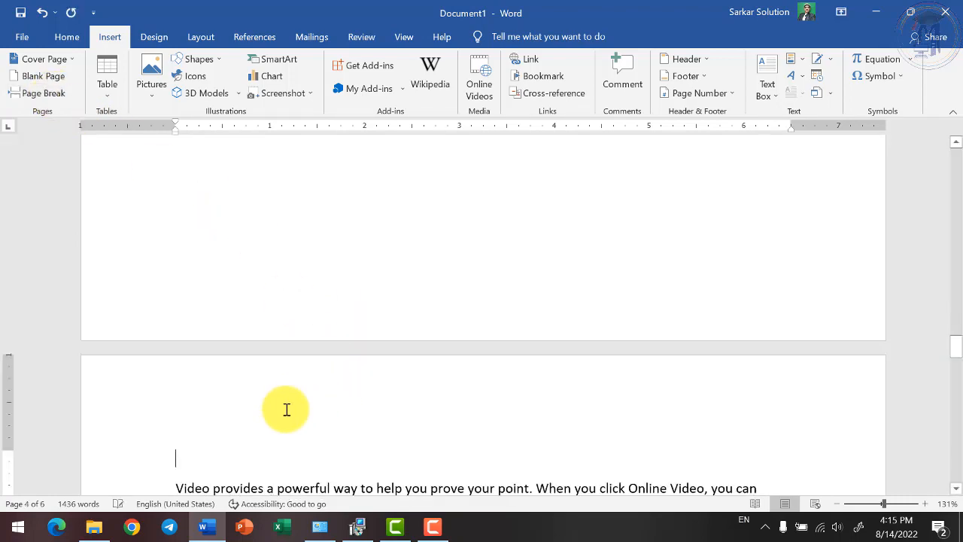
scroll(282, 422, up, 6)
scroll(290, 413, down, 7)
scroll(297, 408, up, 5)
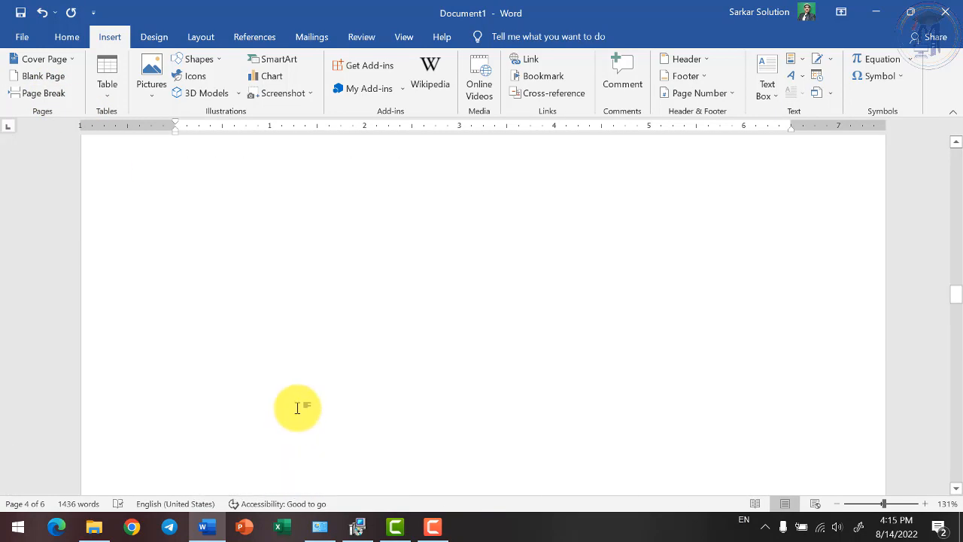
scroll(297, 408, up, 5)
key(ctrl+z)
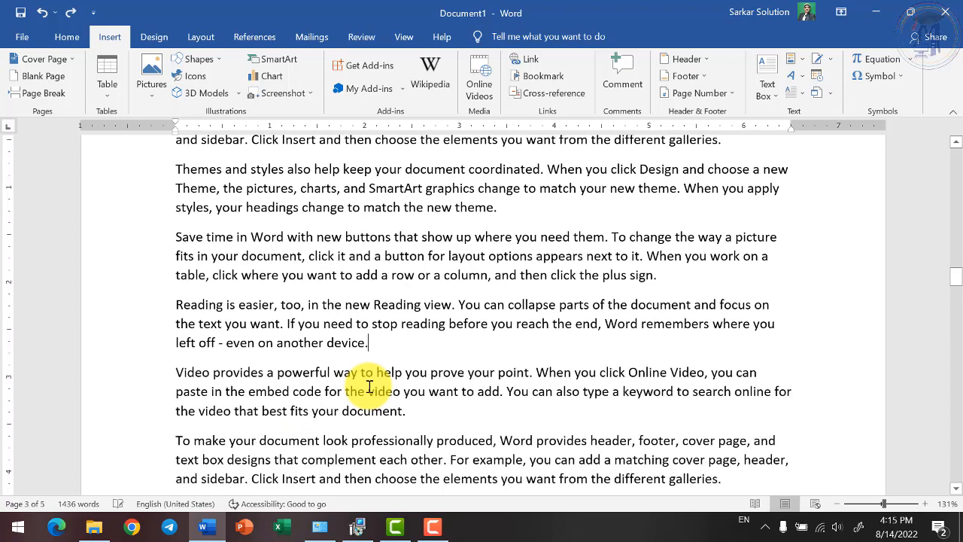